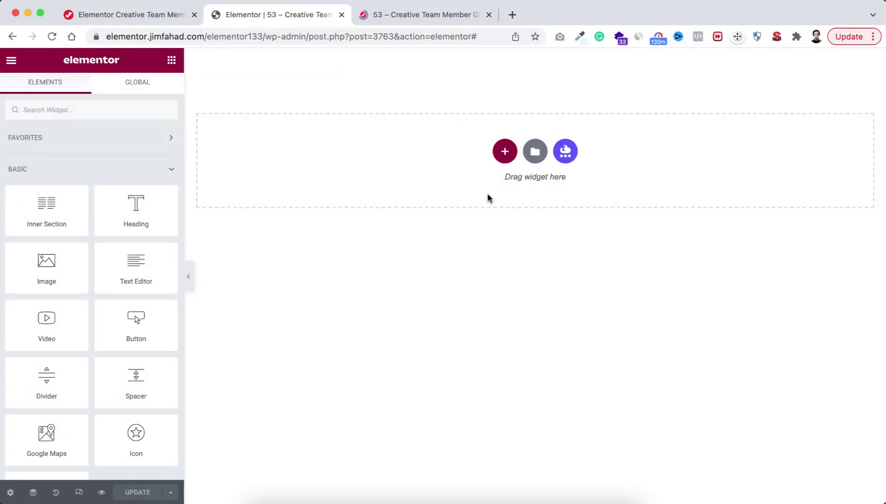
Step: Add a three-column section with a minimum height of 100 VH
click(507, 155)
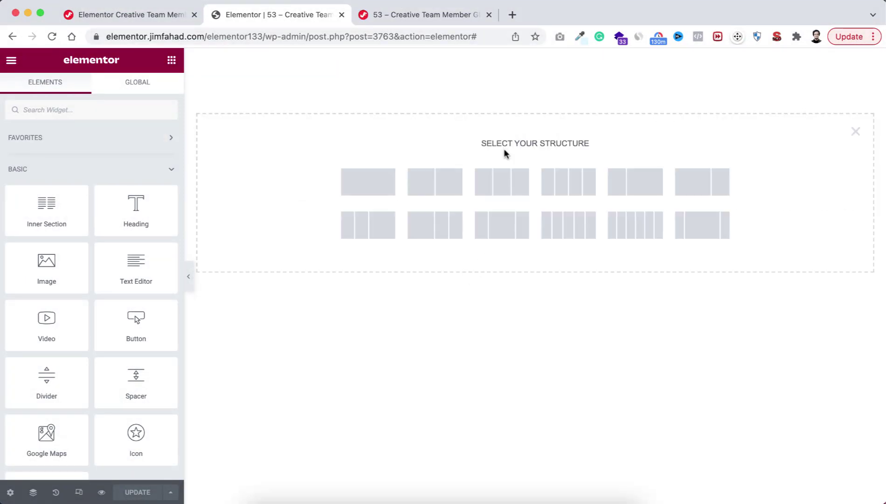
click(501, 188)
click(107, 246)
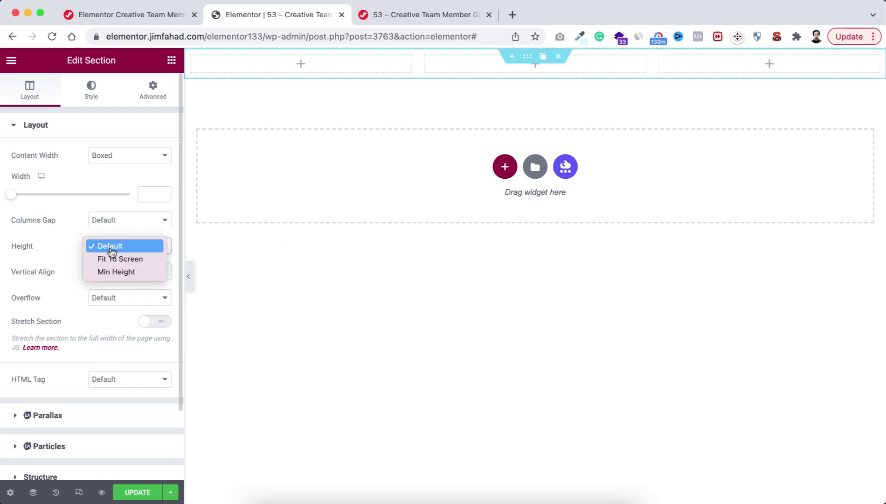
click(121, 273)
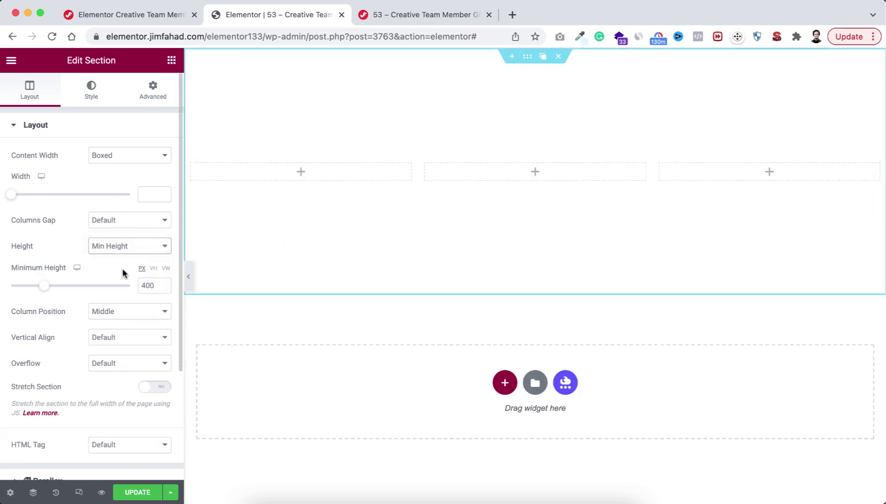
click(154, 269)
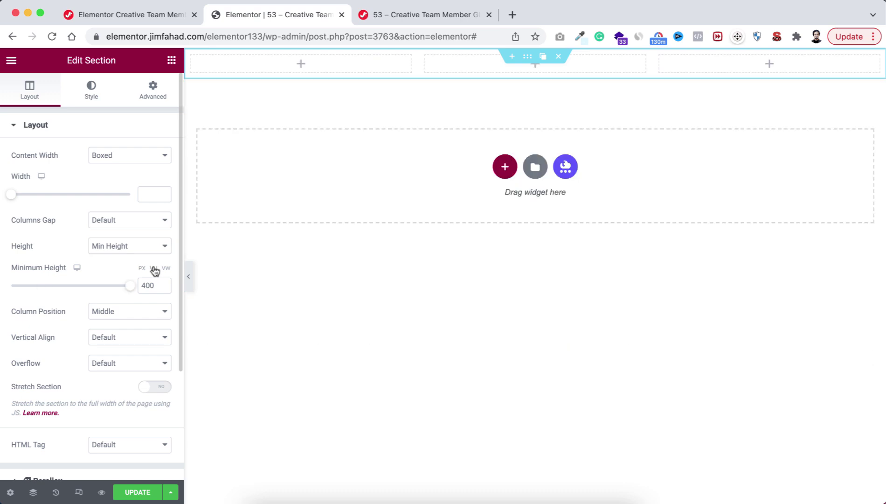
mouse_move(130, 285)
mouse_down()
mouse_move(113, 287)
mouse_move(144, 285)
mouse_up()
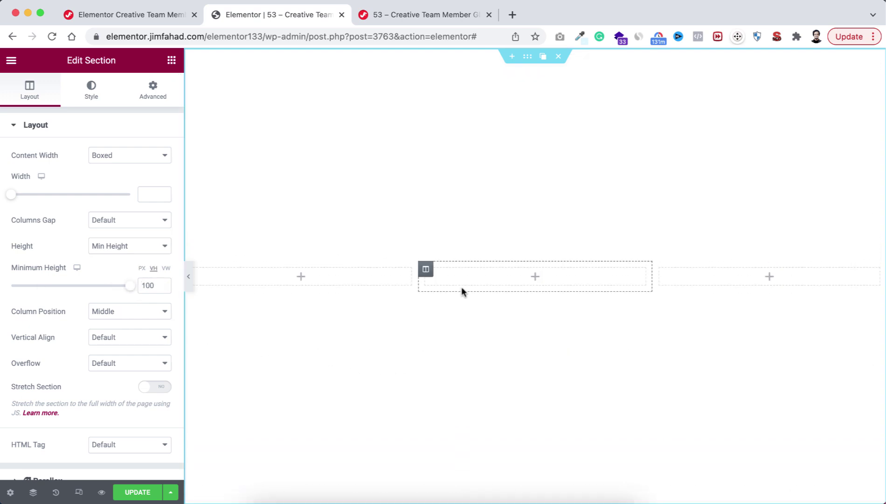
Step: Give the centre column 30 px padding on all sides
click(426, 269)
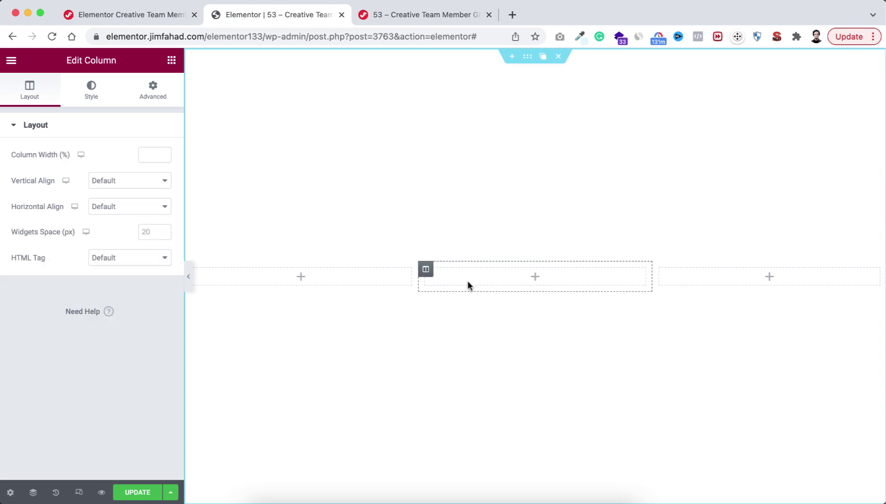
click(157, 92)
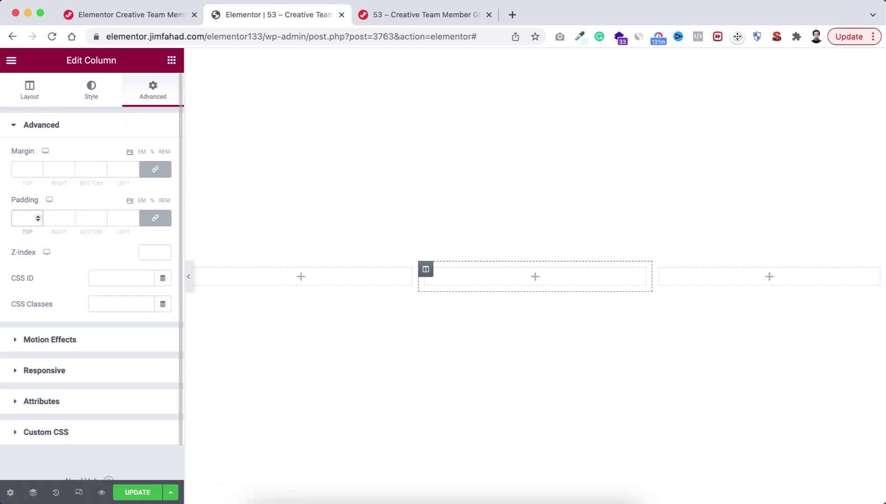
text(30)
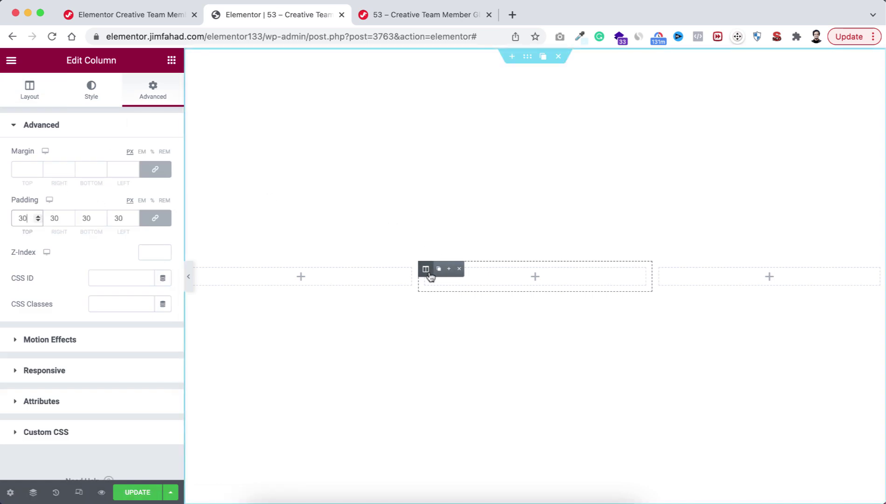
Step: Place an inner section in the centre column and reduce it to a single column
click(535, 277)
drag(62, 206, 516, 269)
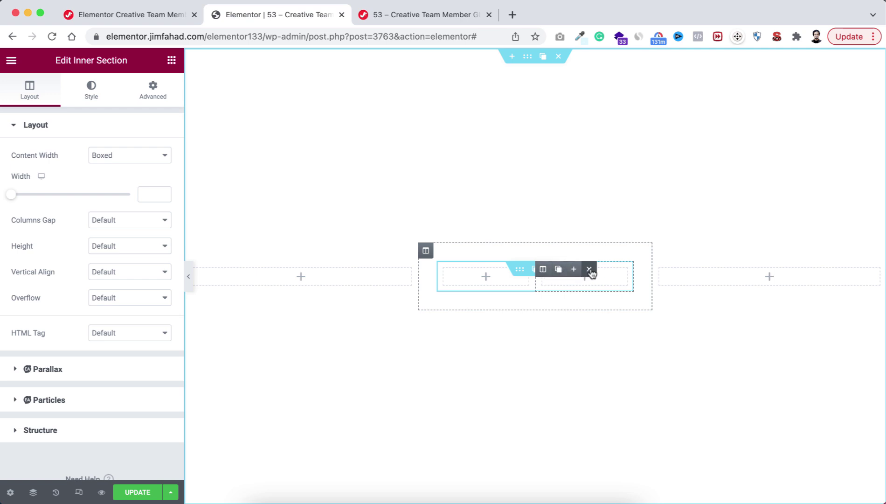
click(590, 271)
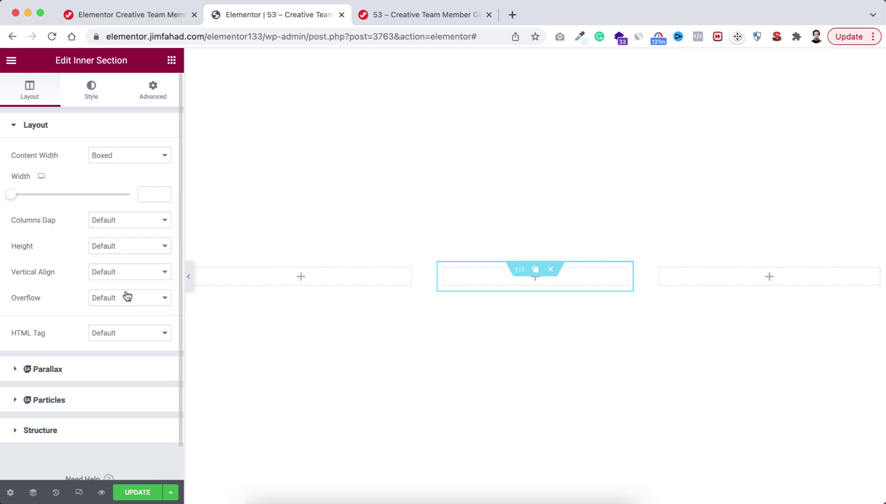
Step: Set the inner section to 450 px minimum height, bottom vertical alignment and hidden overflow
click(128, 247)
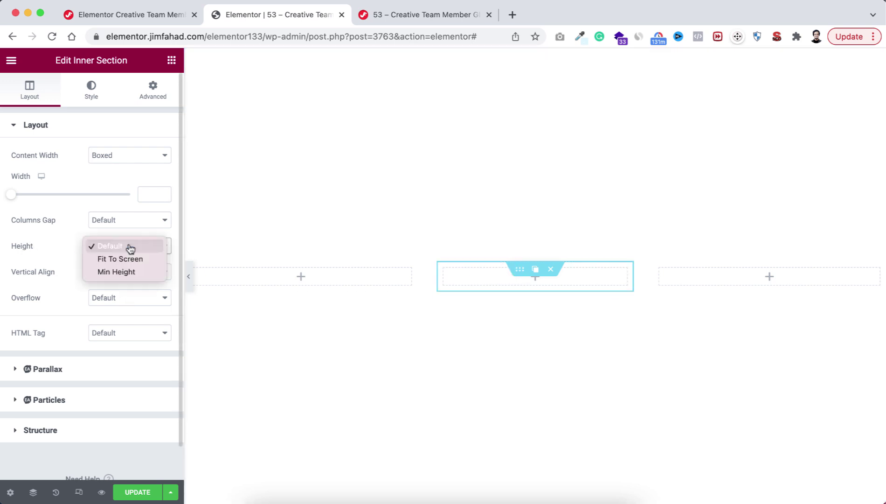
click(126, 272)
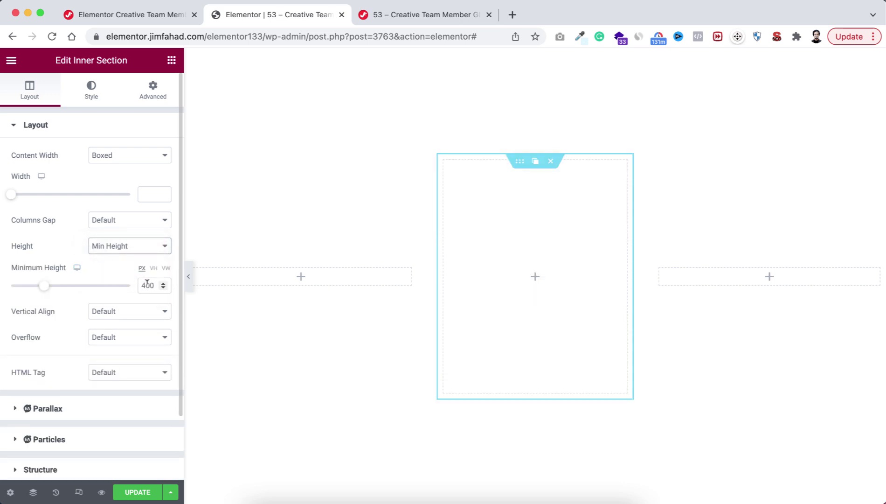
drag(147, 283, 149, 285)
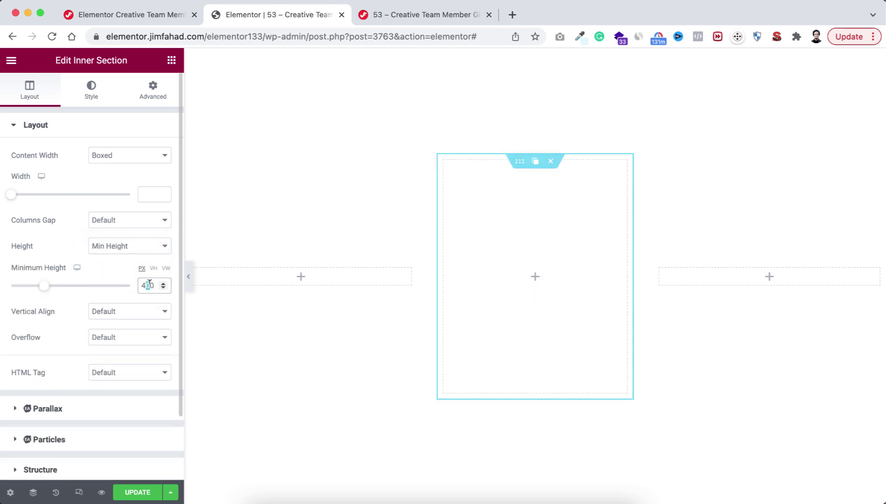
text(5)
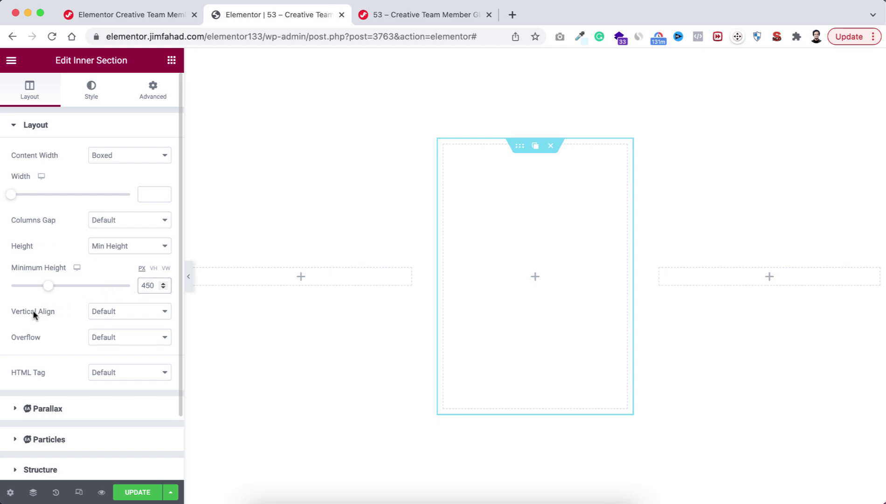
click(118, 311)
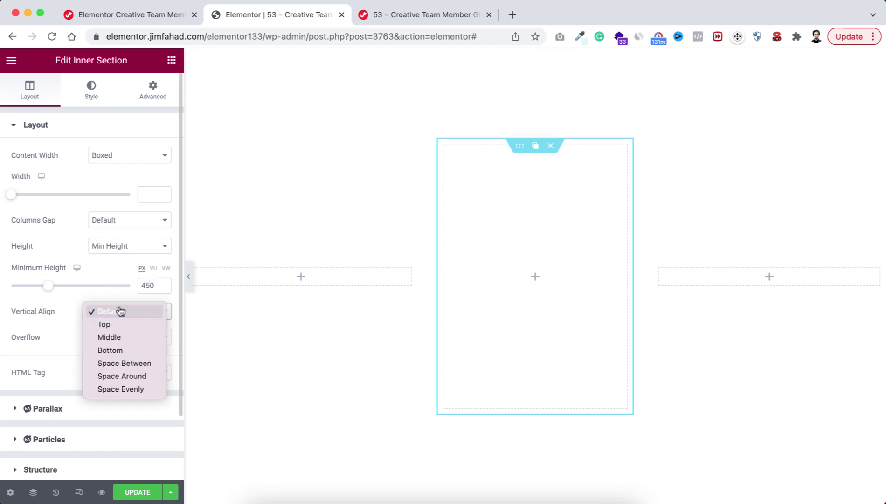
click(121, 354)
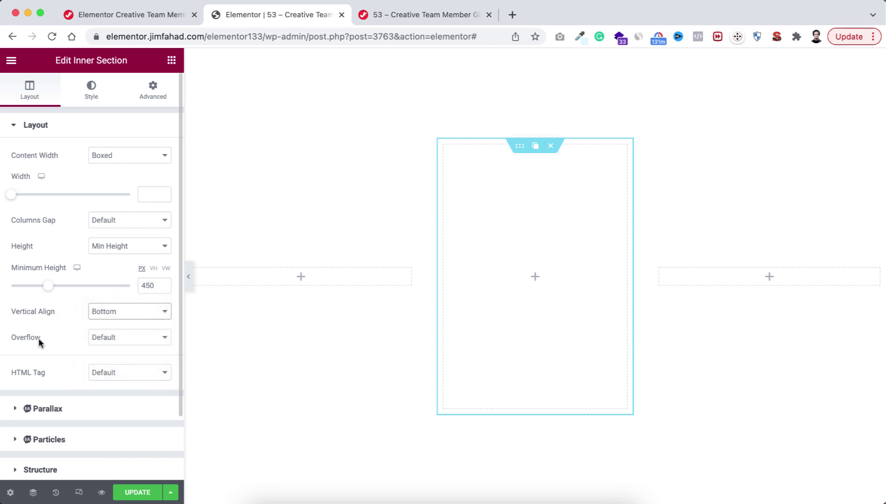
click(109, 337)
click(115, 351)
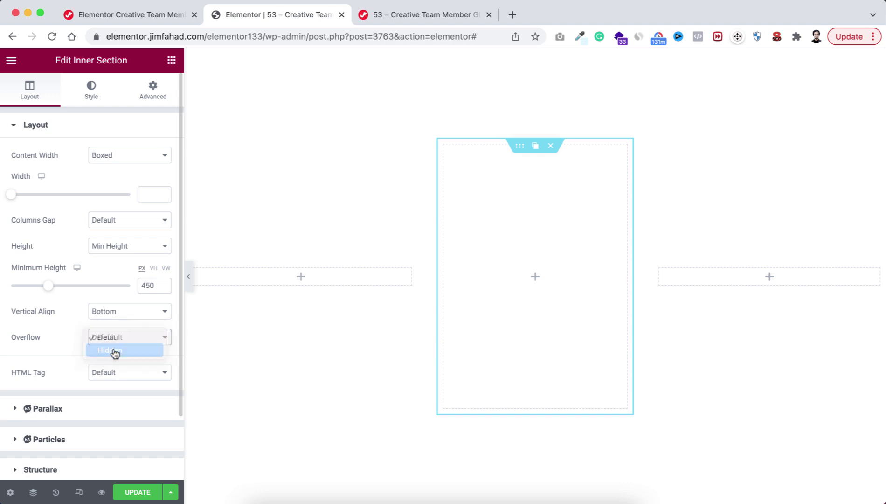
click(91, 97)
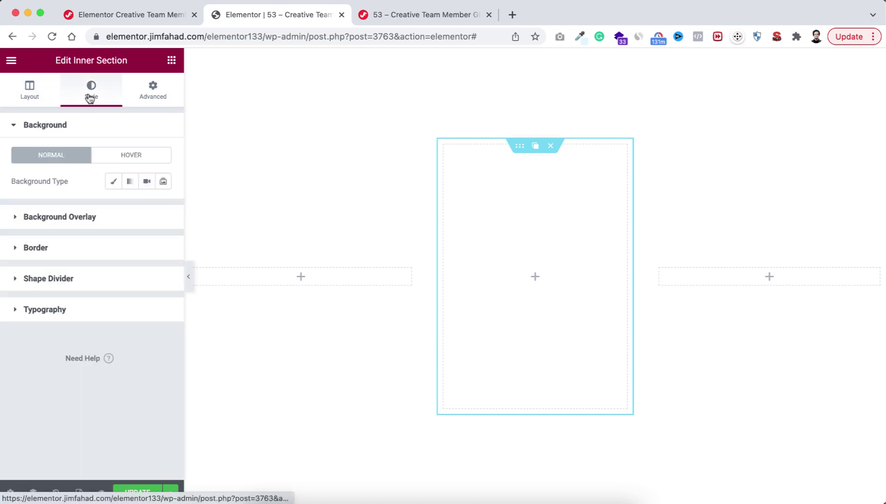
Step: Set the red-sweater photographer photo as the inner section's classic background image
click(113, 183)
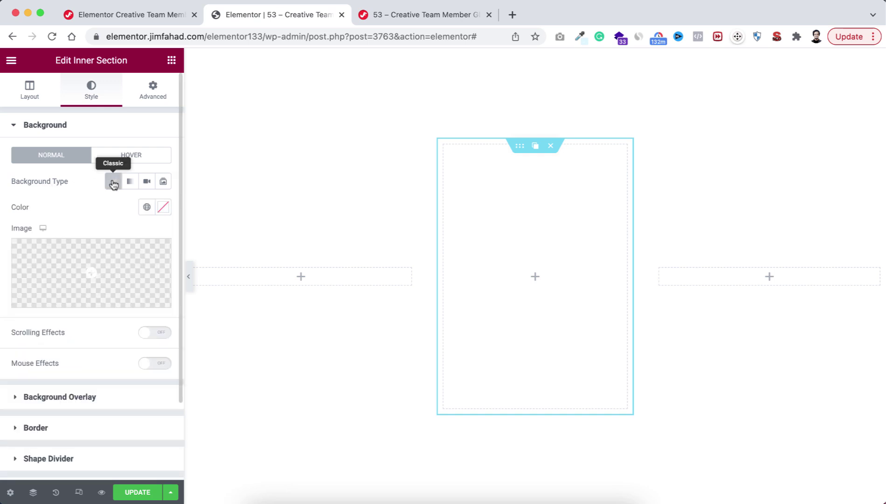
click(80, 261)
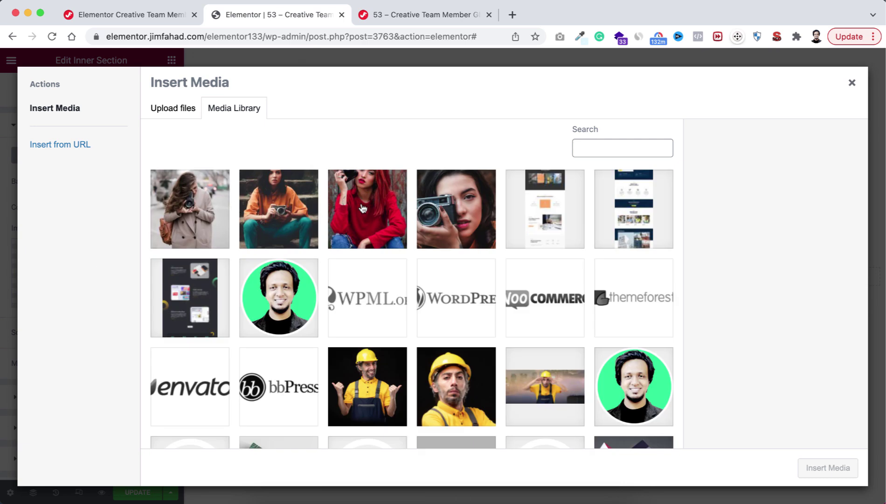
click(363, 208)
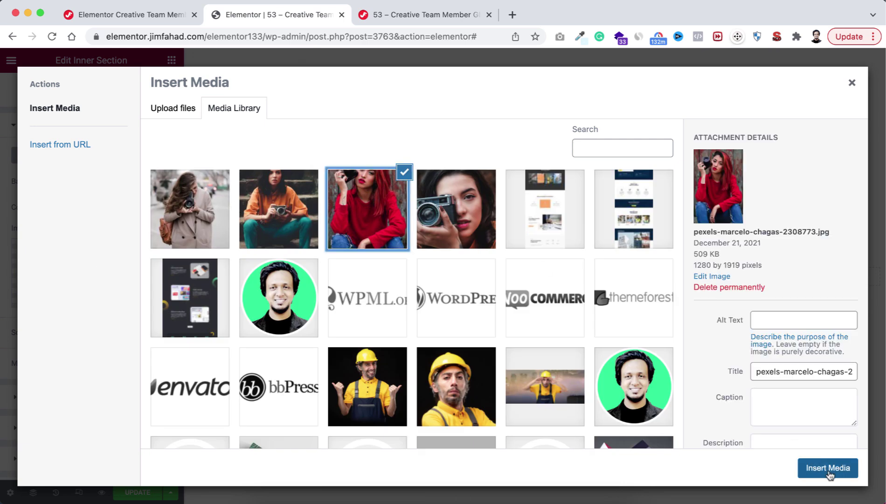
click(828, 468)
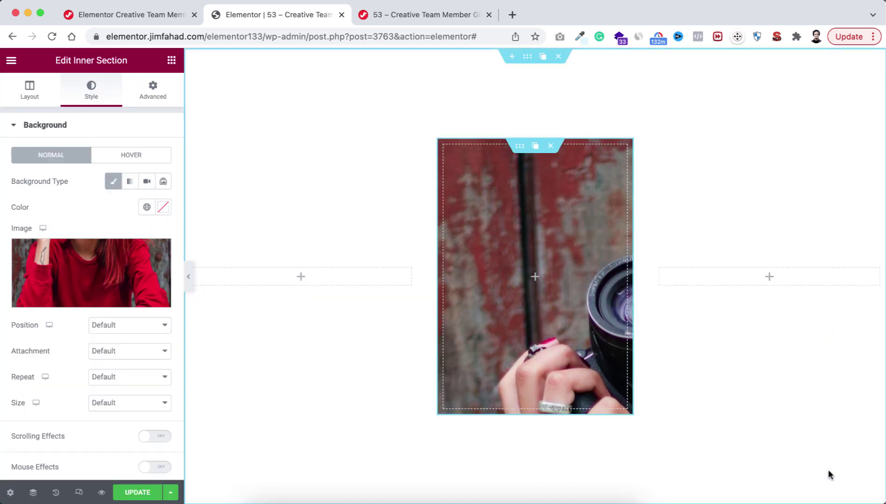
Step: Position the background Top Center, scrolling, no-repeat, with Cover size
click(134, 327)
key(Escape)
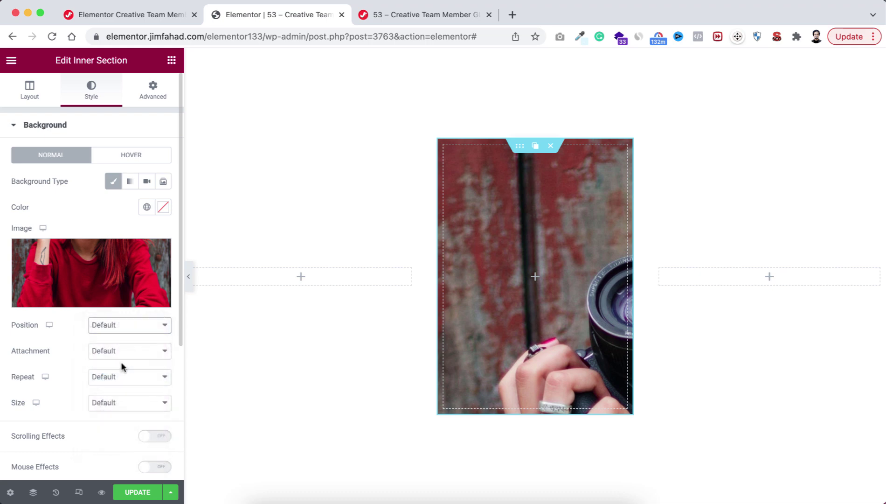
click(120, 351)
click(112, 364)
click(106, 377)
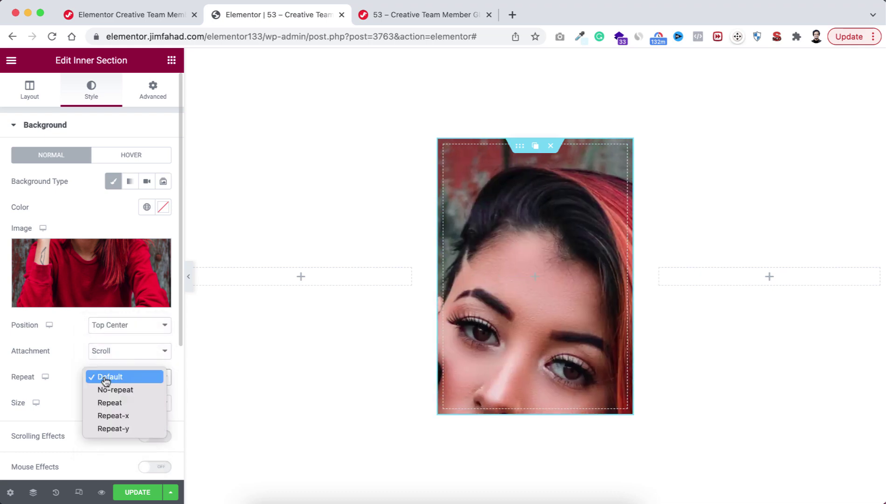
click(112, 390)
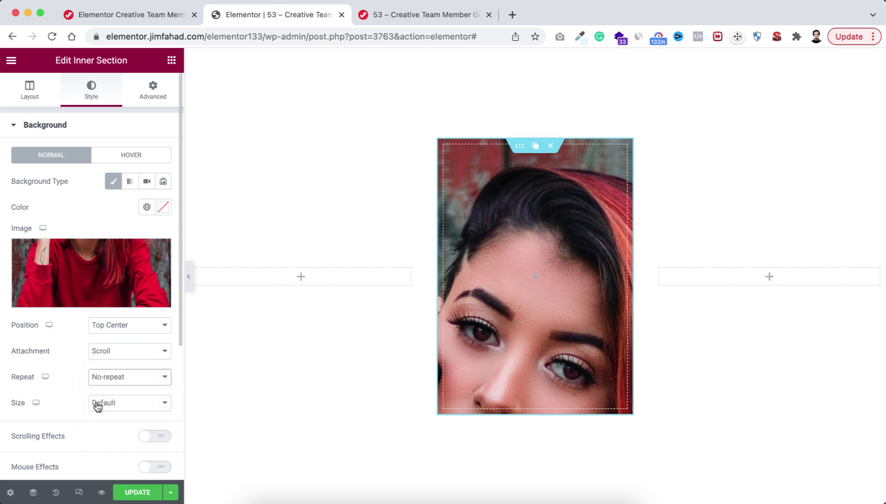
click(97, 404)
click(114, 428)
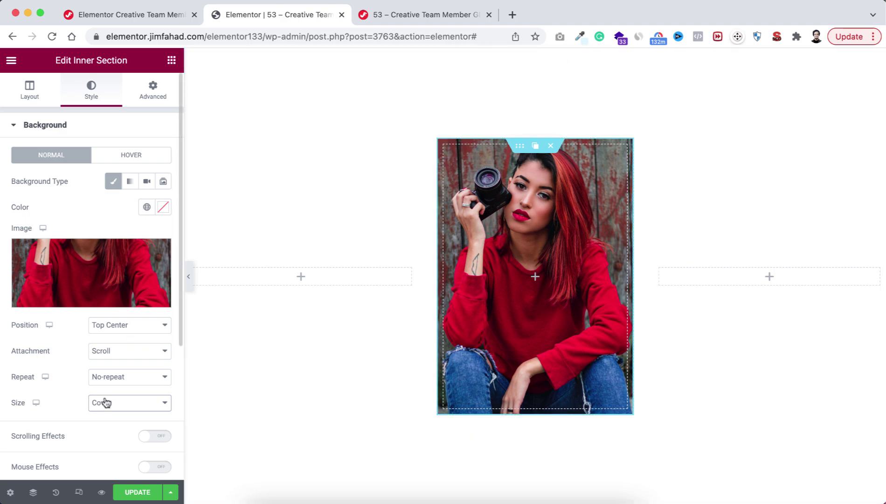
Step: Round the inner section's corners to 12 px
scroll(105, 401, down, 5)
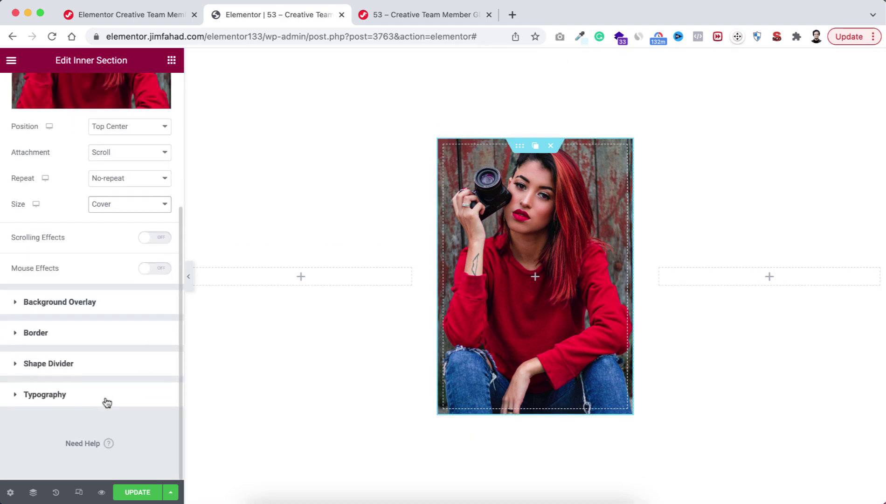
click(78, 335)
click(23, 283)
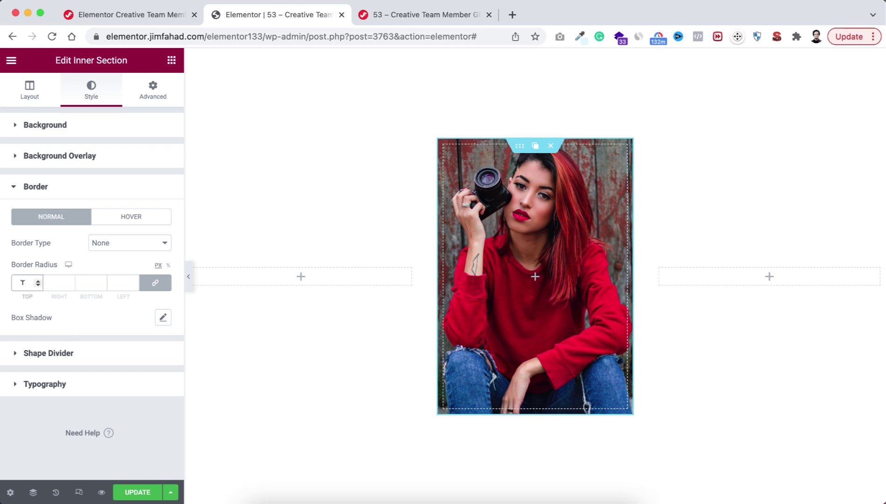
text(12)
click(89, 320)
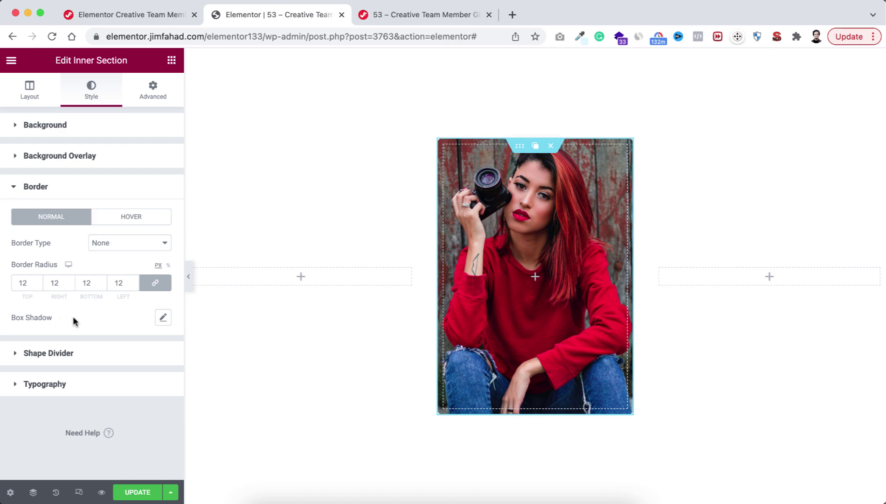
Step: Add a box shadow with vertical offset 22, blur 40 and spread -15
click(164, 319)
scroll(127, 409, down, 1)
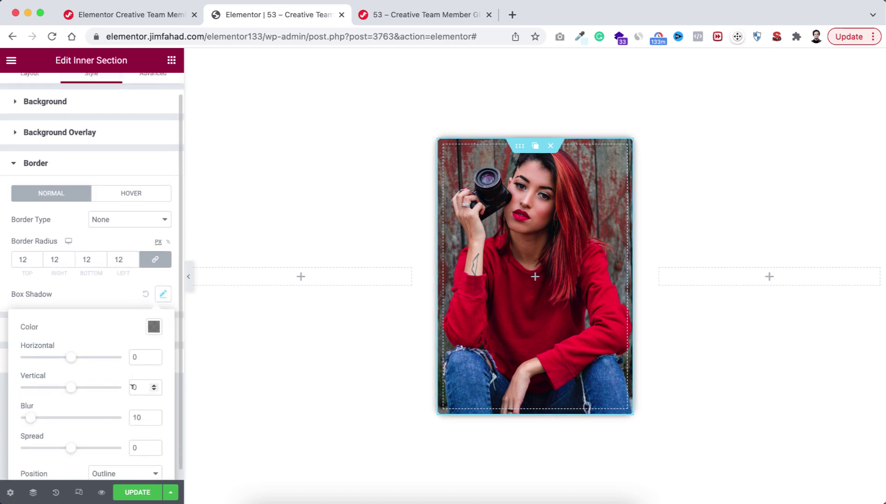
double_click(133, 387)
text(22)
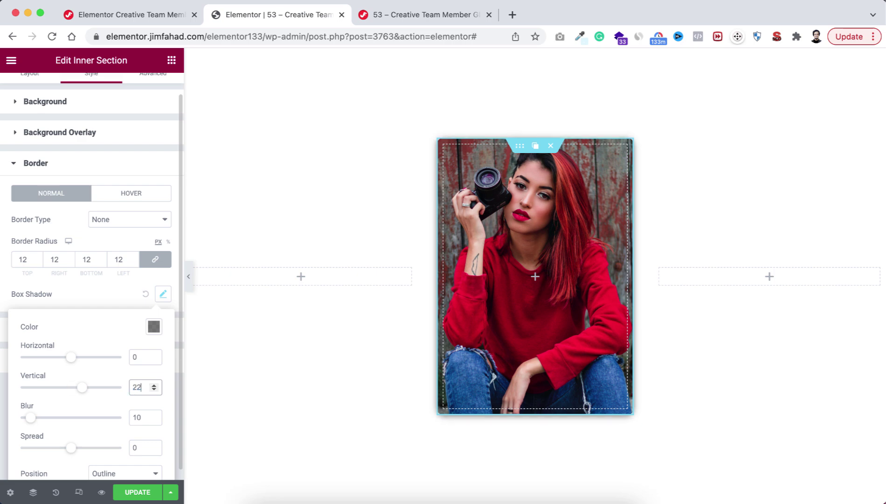
click(137, 416)
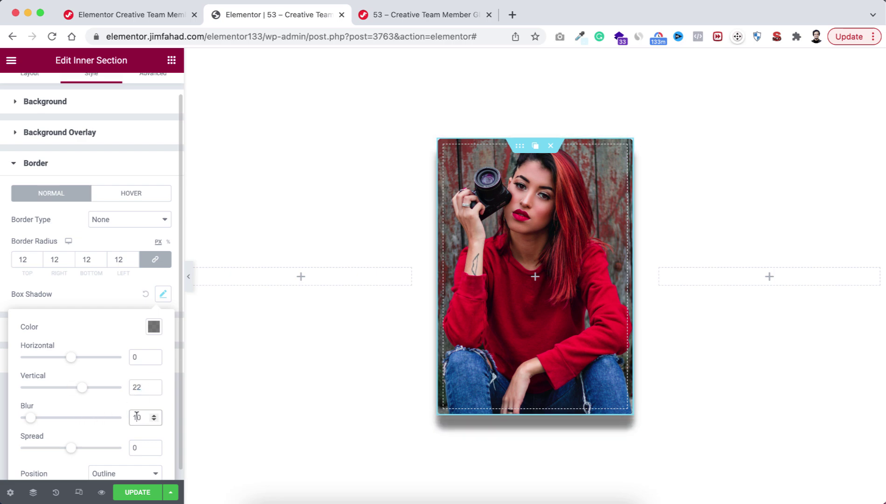
text(4)
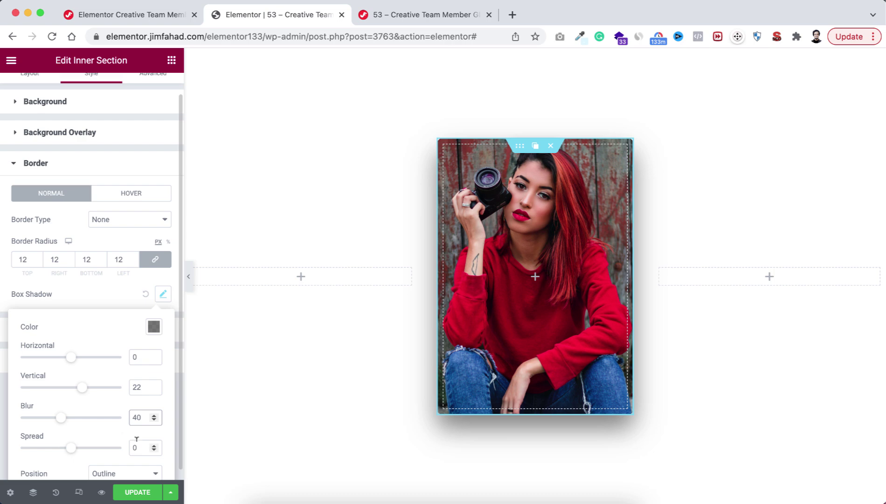
click(139, 443)
text(-1)
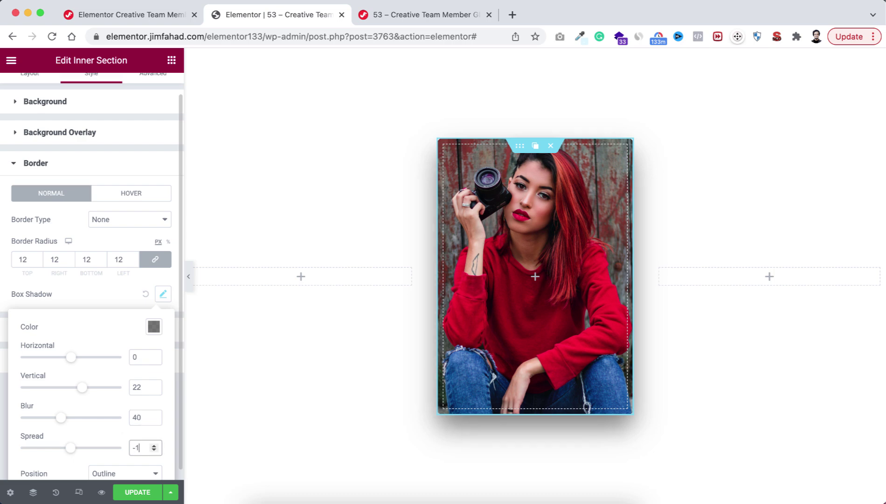
text(5)
click(112, 304)
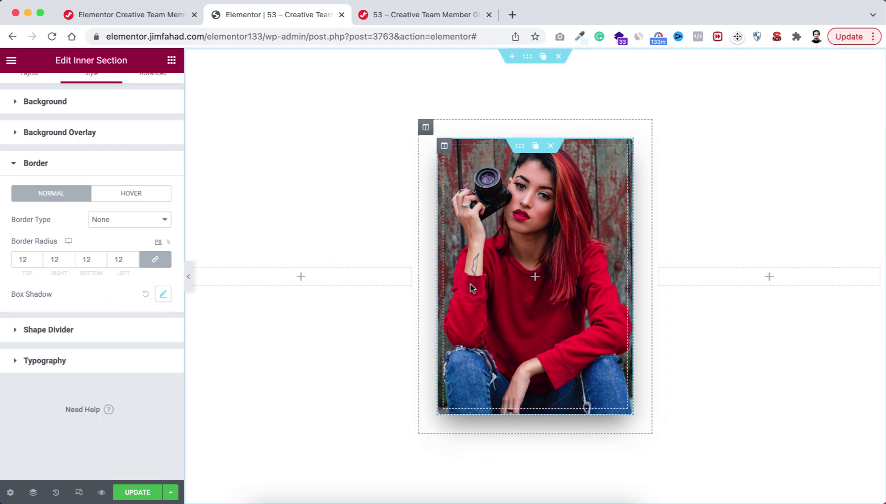
Step: Add a centred heading with the team member's name onto the photo card
click(536, 278)
drag(170, 199, 518, 285)
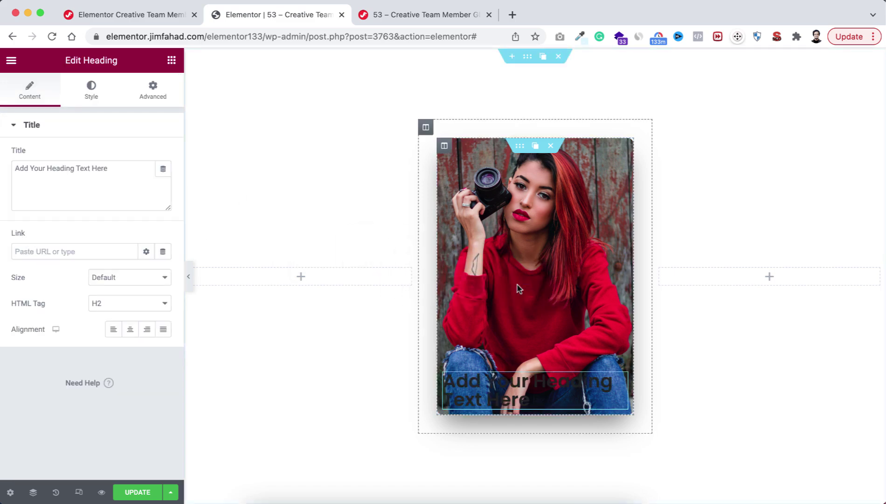
triple_click(94, 173)
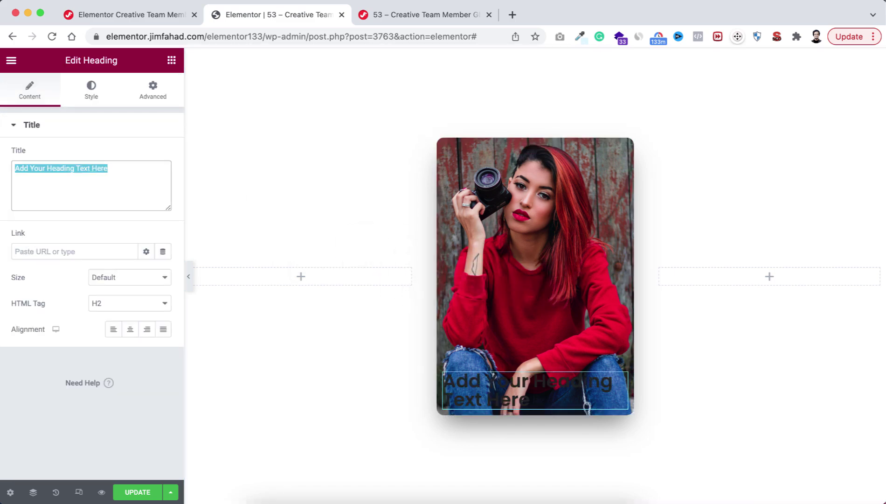
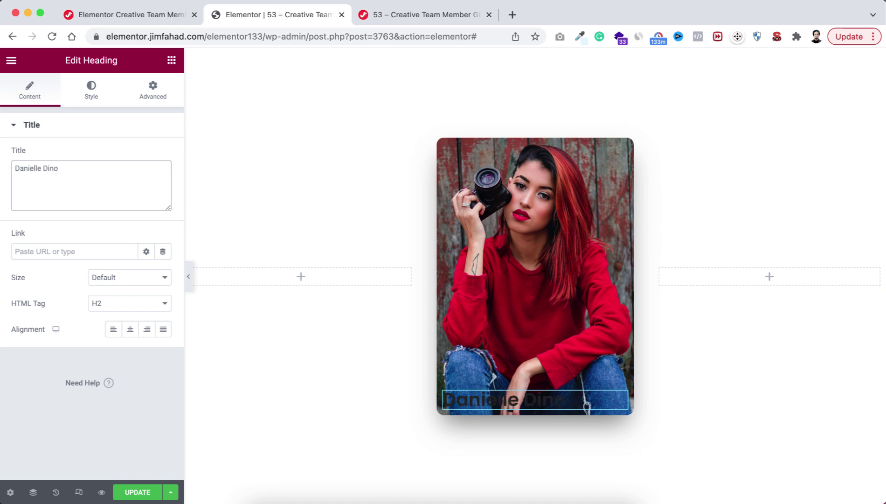
click(130, 329)
Step: Style the heading white, 22 px, weight 500, uppercase, with 1.2 letter spacing
click(95, 99)
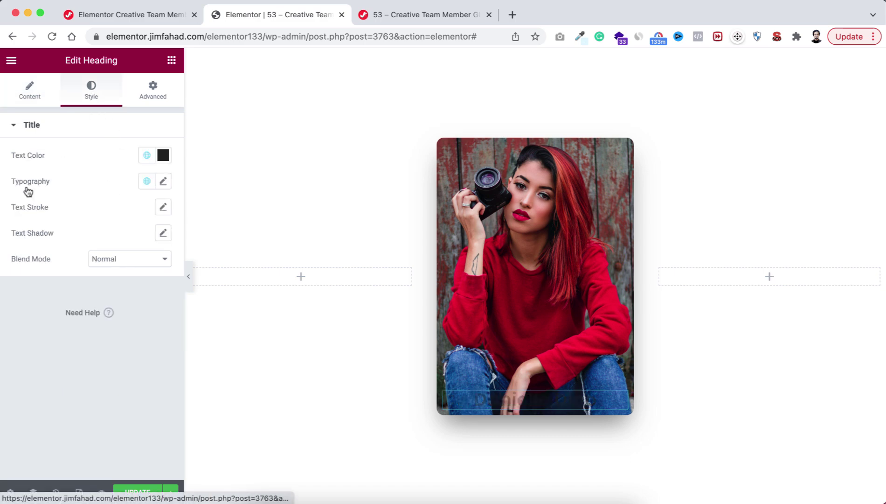
click(163, 156)
drag(43, 224, 8, 198)
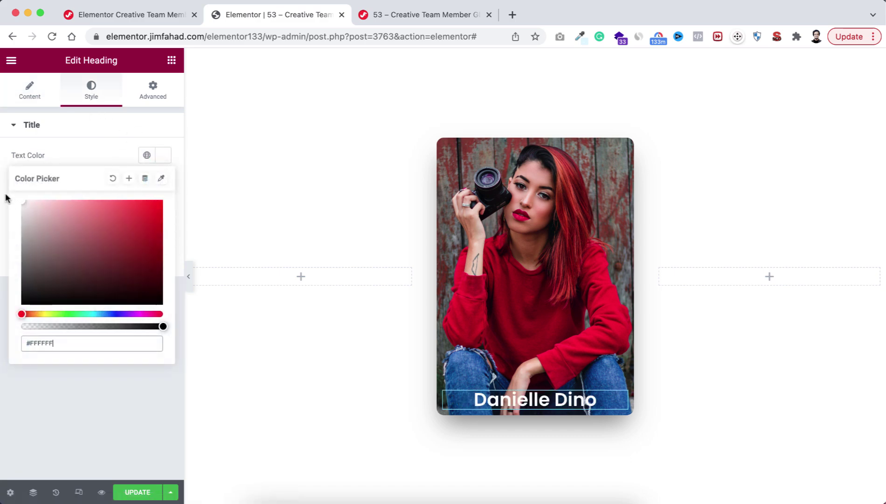
click(82, 157)
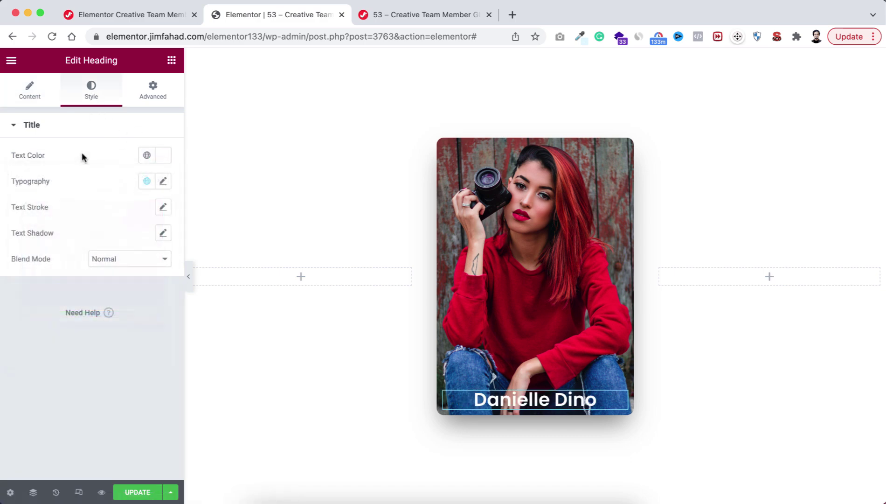
click(165, 183)
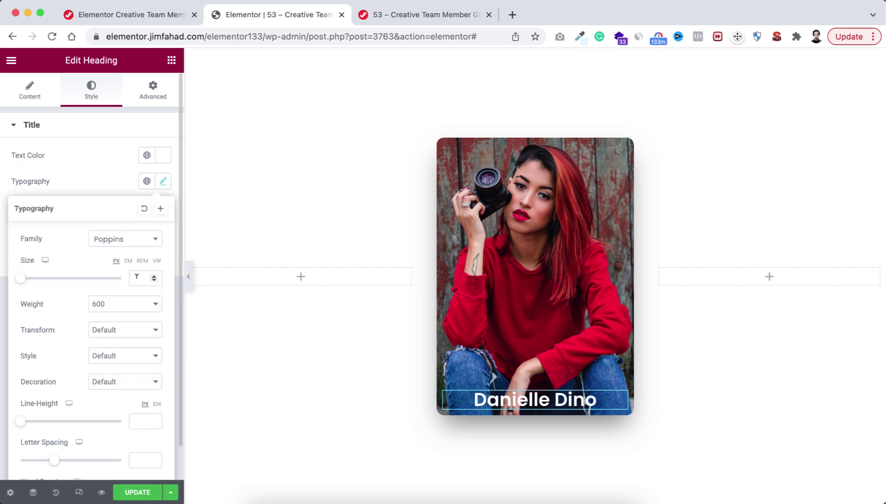
click(137, 277)
text(22)
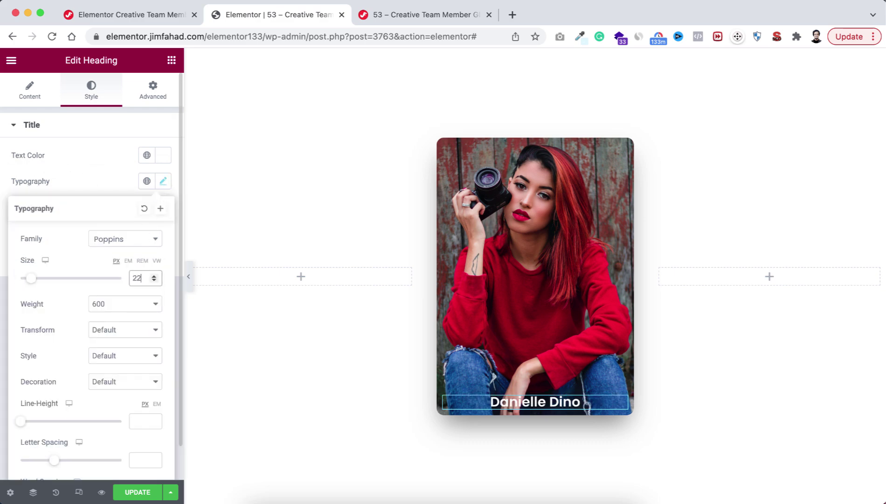
click(120, 306)
click(115, 293)
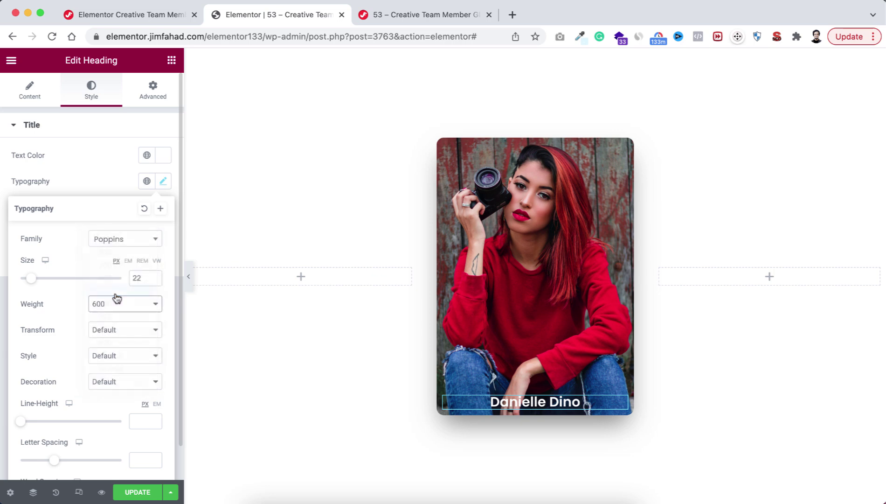
click(106, 334)
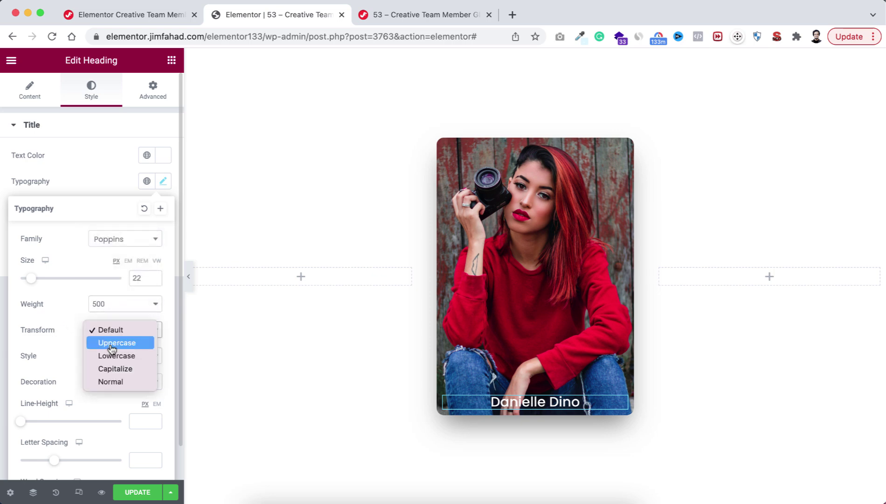
click(112, 349)
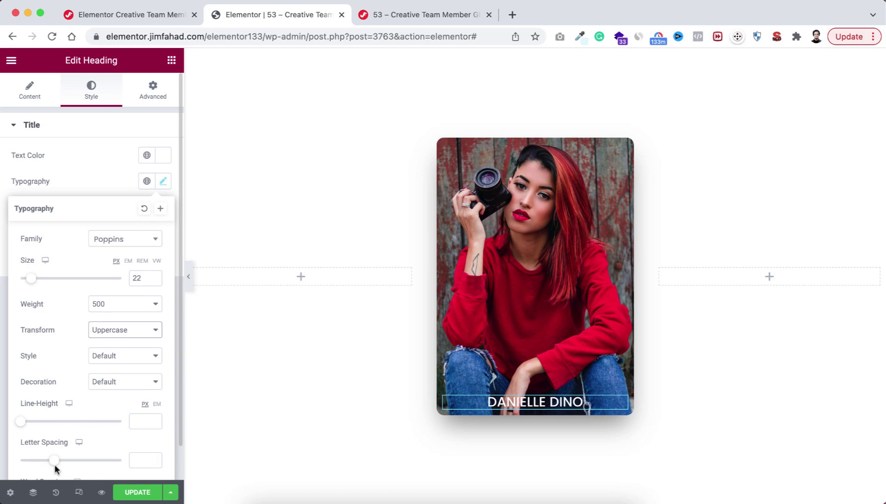
drag(54, 460, 62, 464)
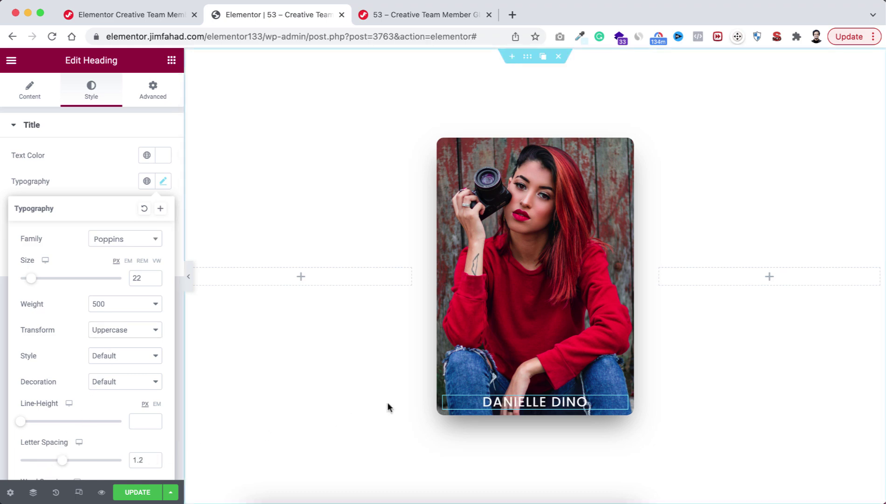
Step: Duplicate the name heading and change its text to 'Web Designer'
click(607, 404)
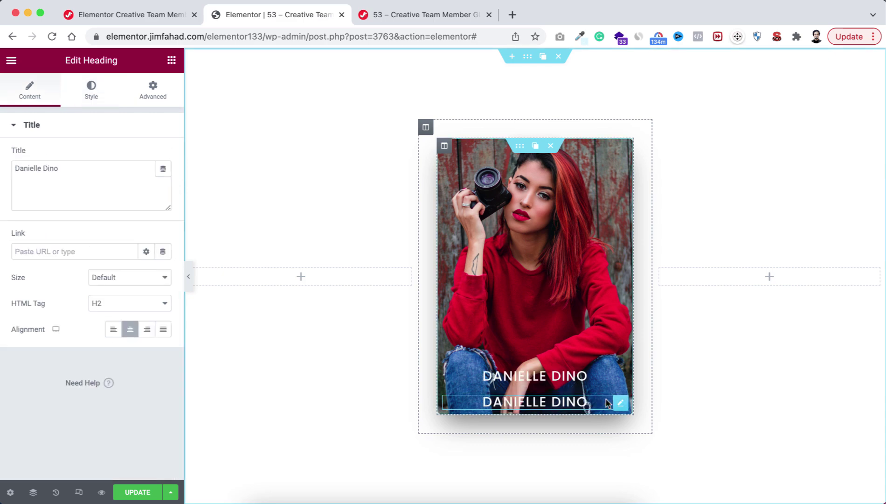
click(73, 170)
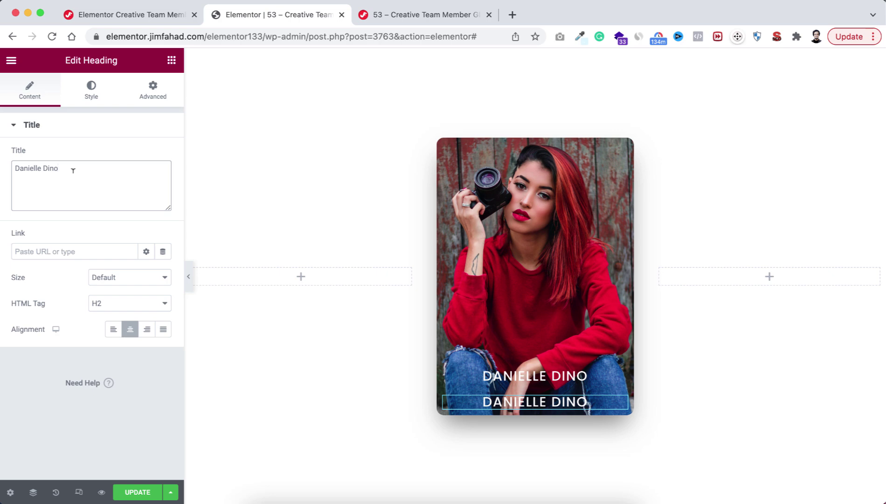
key(super+a)
text(Web De)
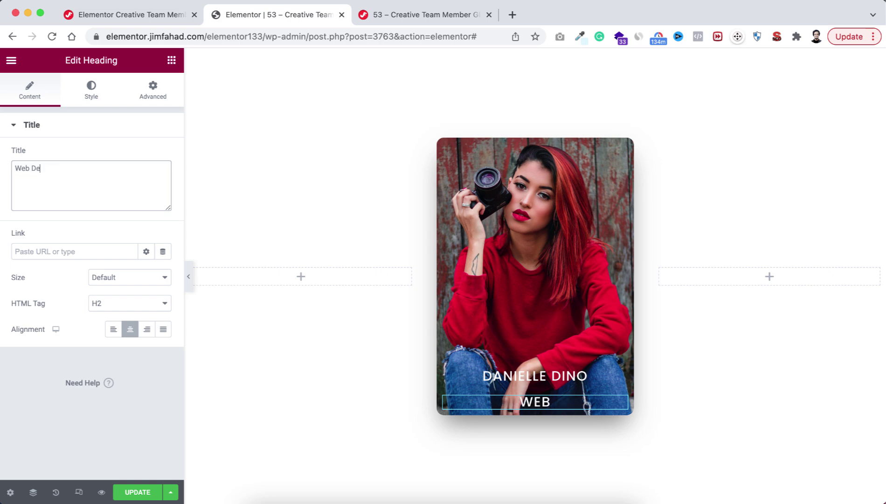
text(signer)
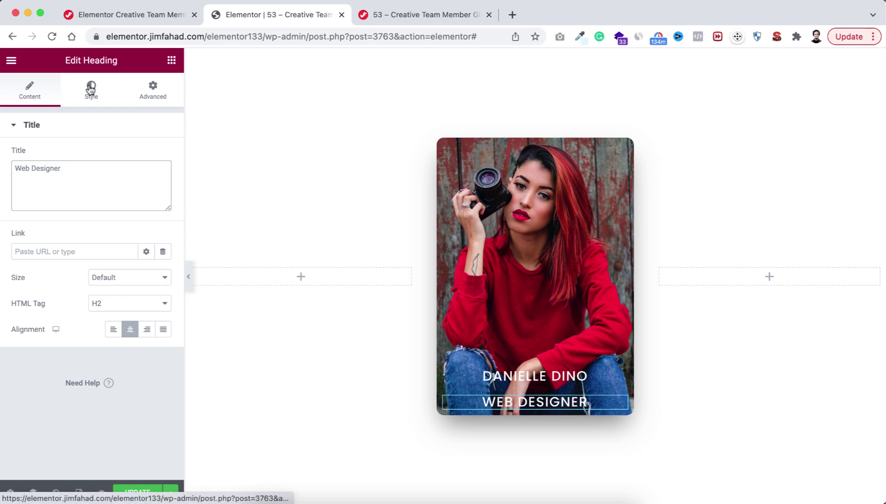
Step: Set the Web Designer heading to 15 px with default text case
click(91, 89)
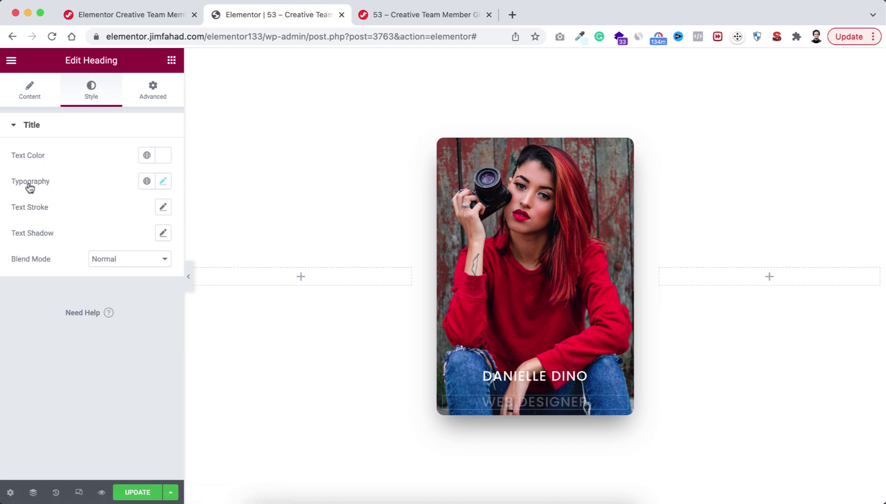
click(163, 181)
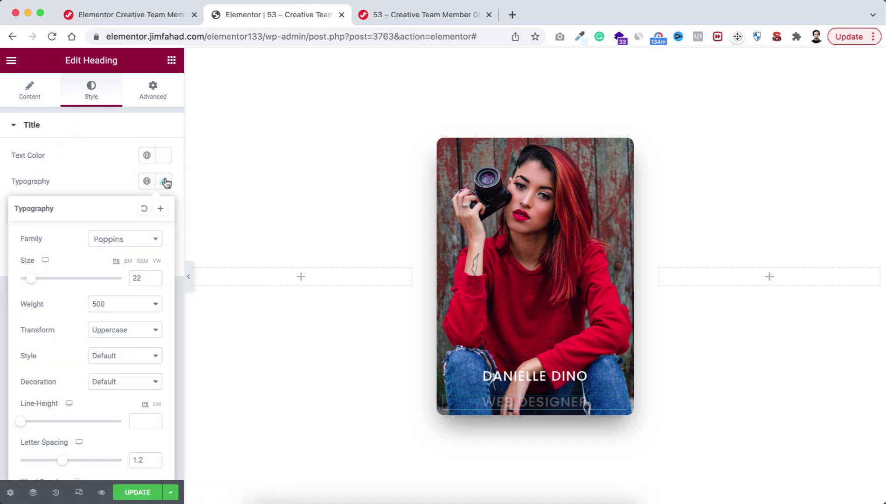
double_click(139, 278)
text(15)
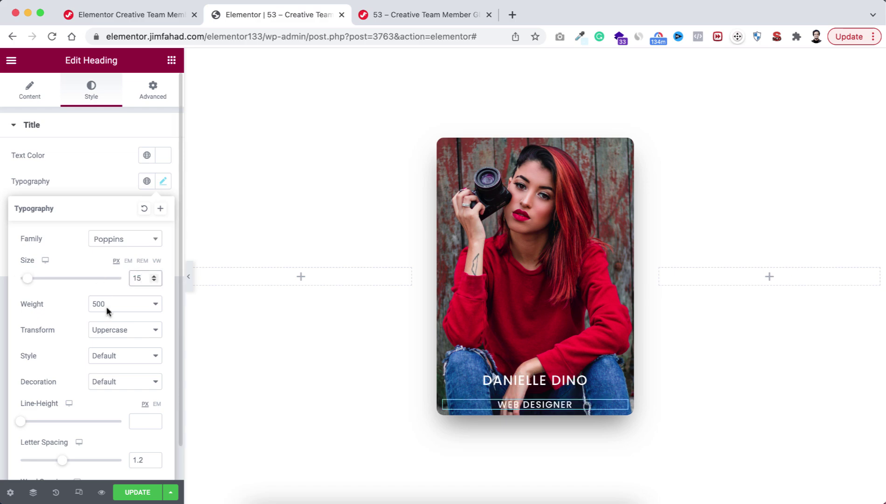
click(115, 332)
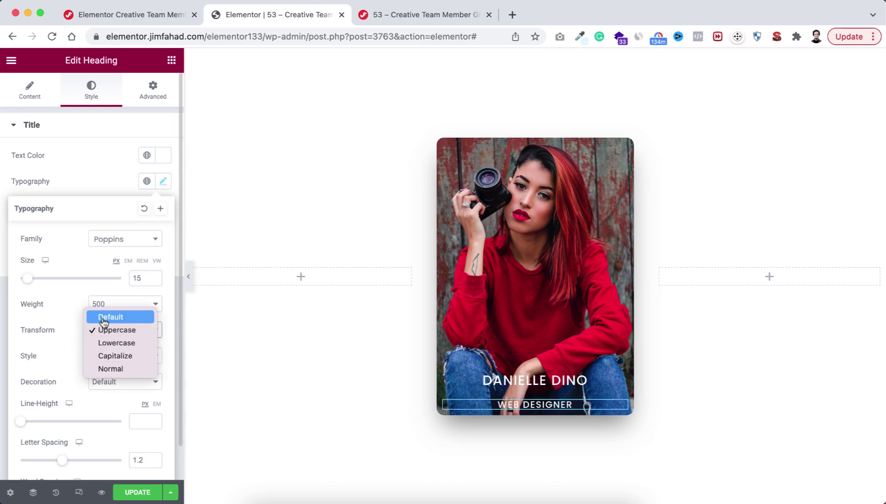
click(117, 318)
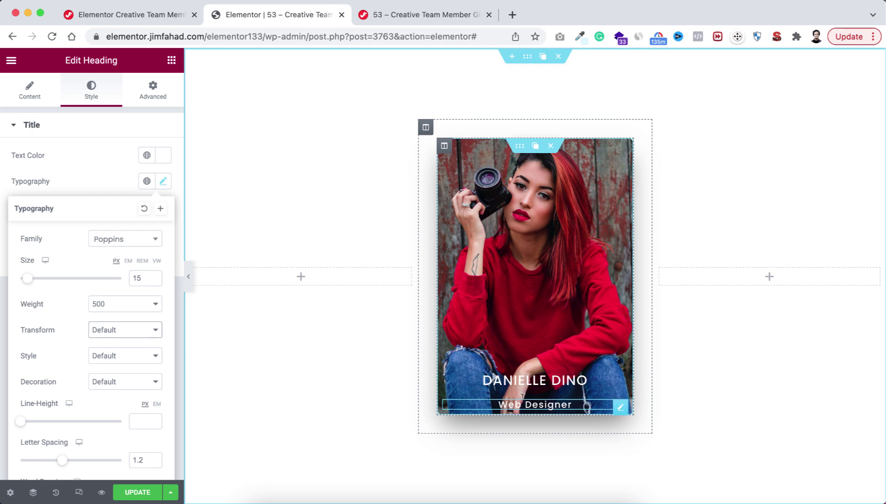
Step: Unlink the Web Designer heading's margins and set its top margin to -15 px
click(153, 91)
click(166, 174)
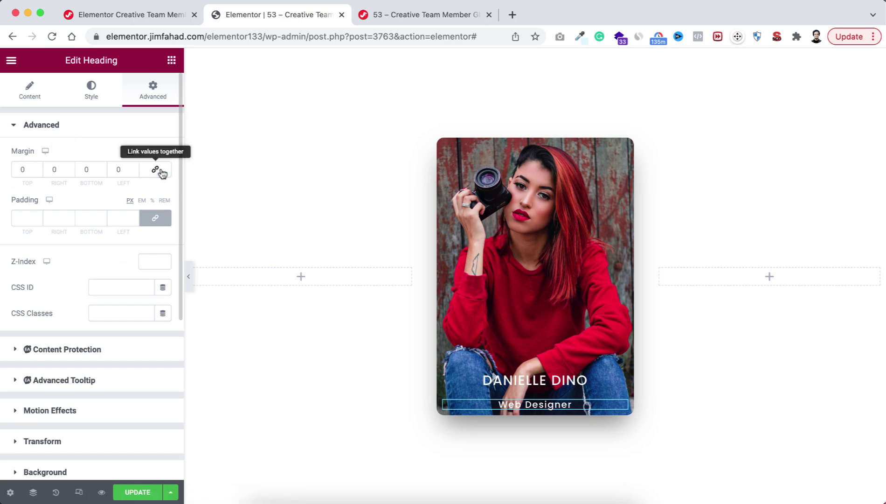
click(30, 168)
key(BackSpace)
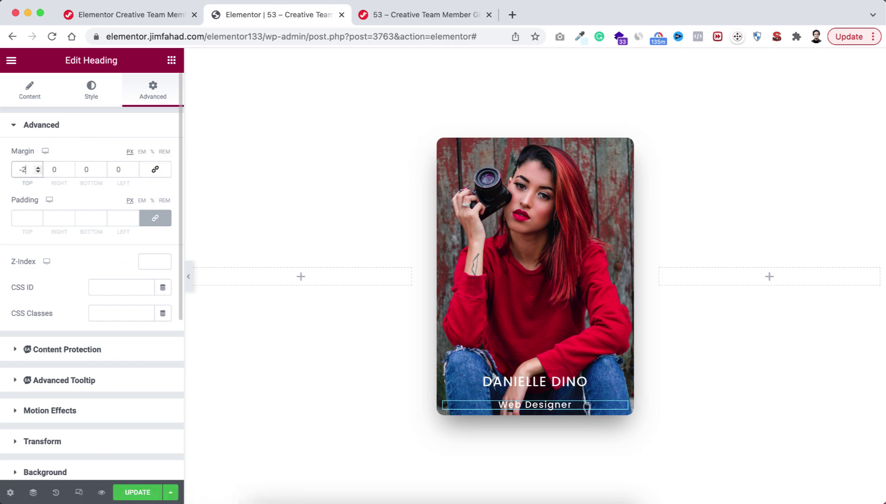
text(-5)
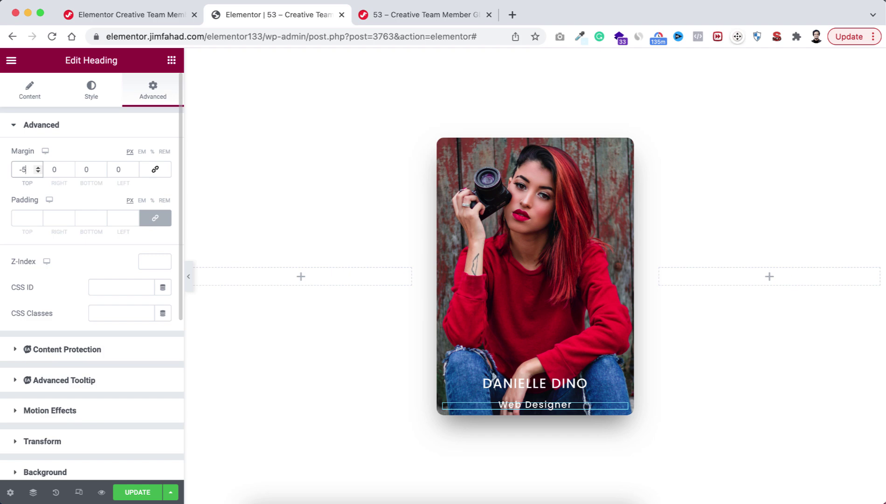
key(BackSpace)
text(15)
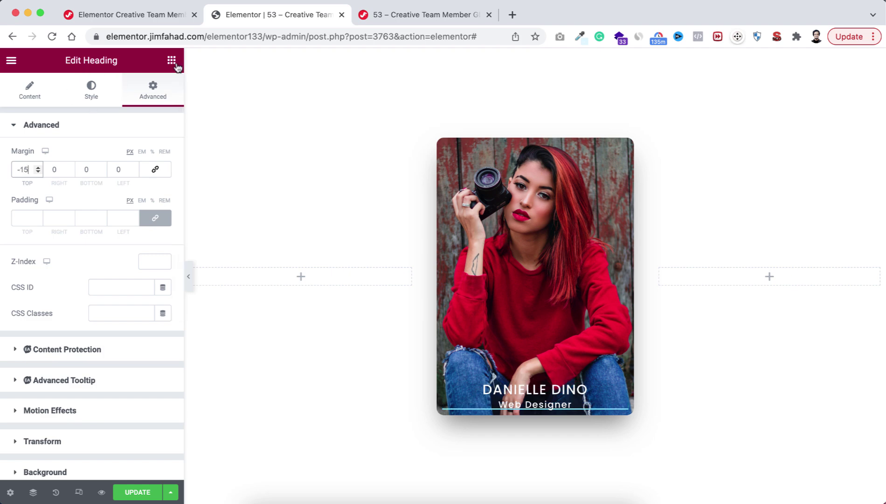
click(171, 60)
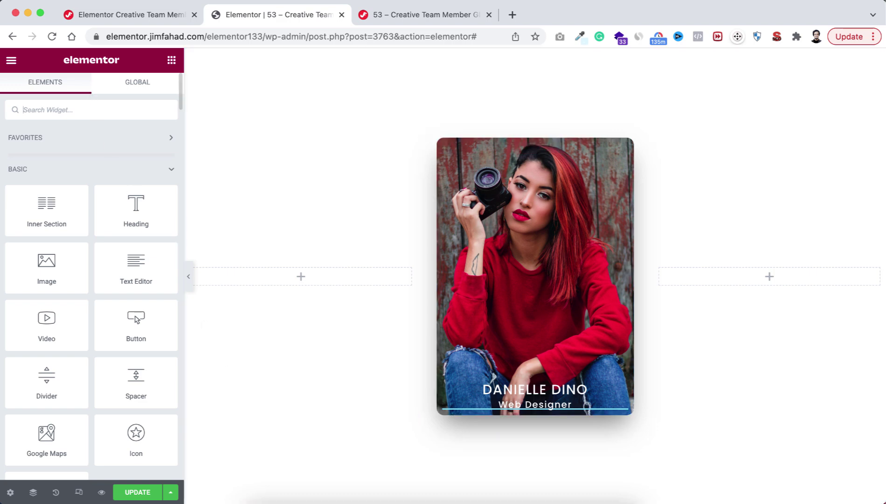
Step: Add a Social Icons widget to the card and move the Web Designer line above it
text(social)
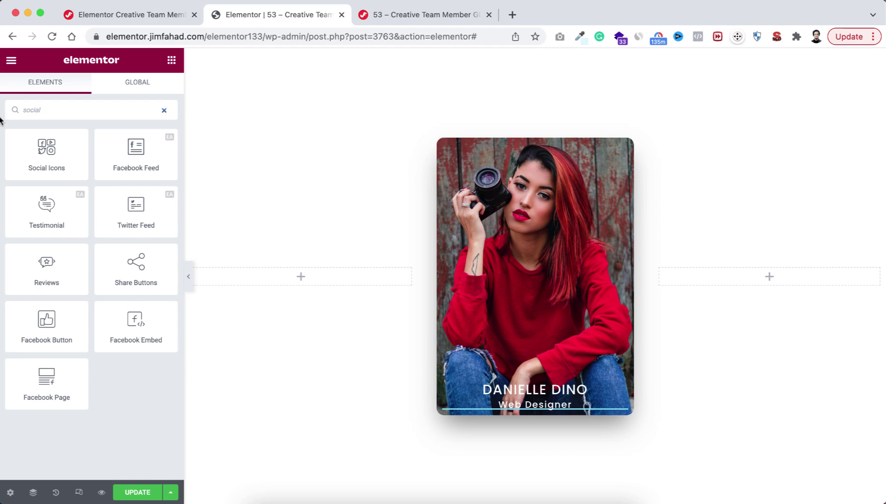
drag(41, 147, 500, 357)
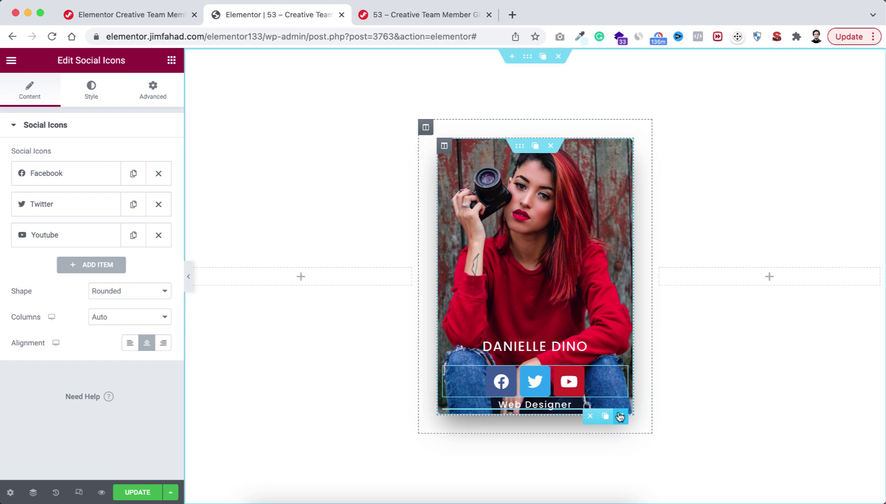
drag(617, 416, 550, 362)
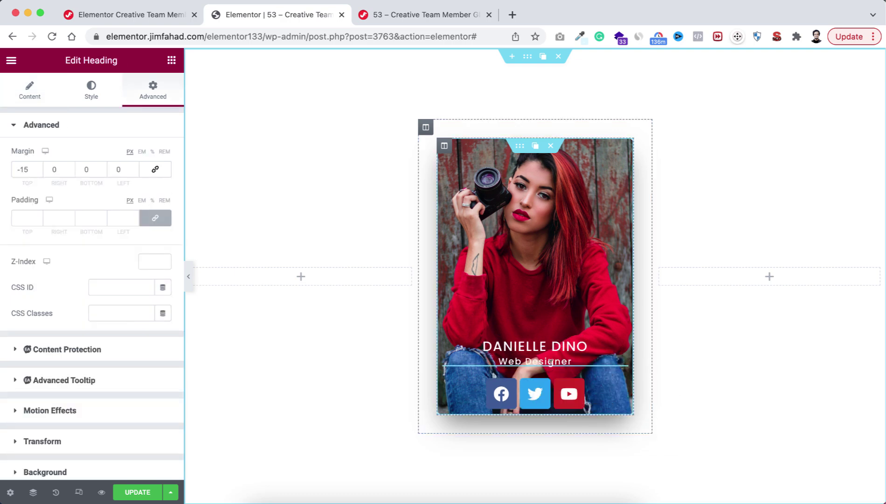
click(470, 393)
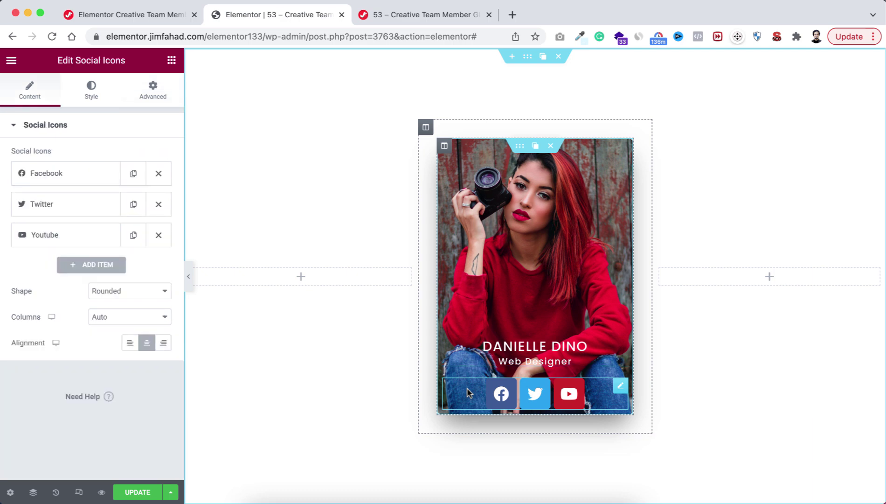
Step: Give the icons a custom, fully transparent primary colour and 0.3 padding
click(91, 91)
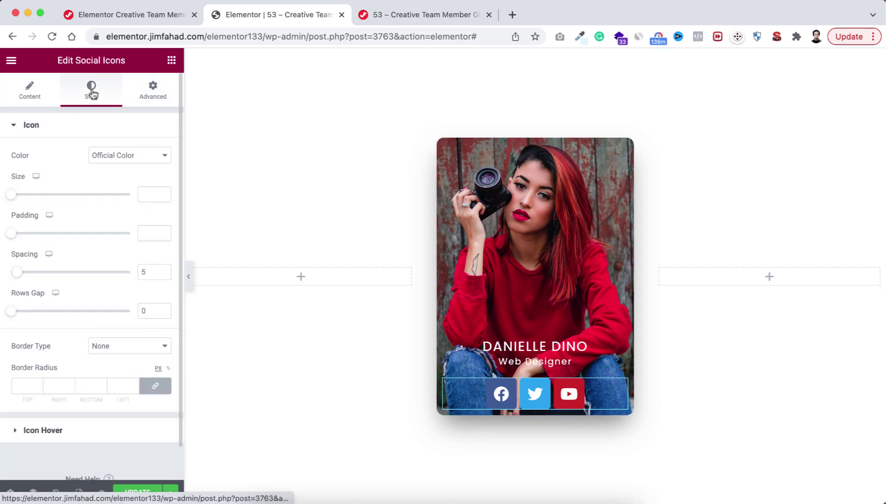
click(114, 157)
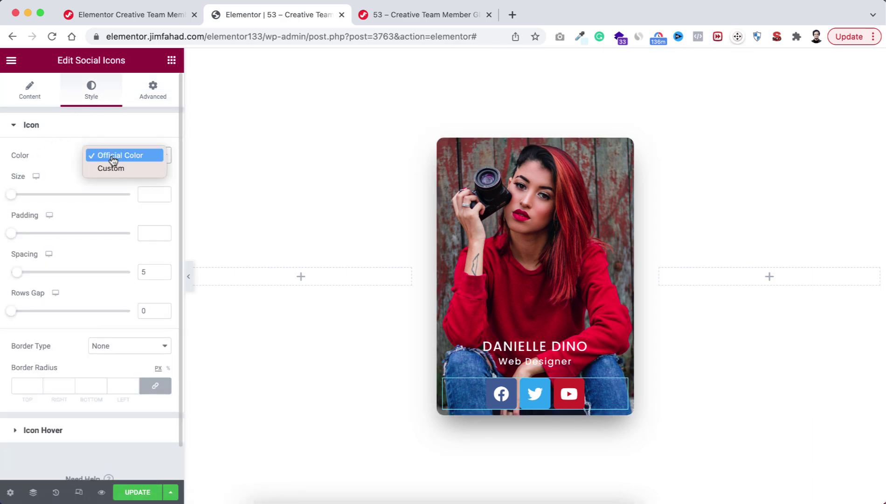
click(118, 169)
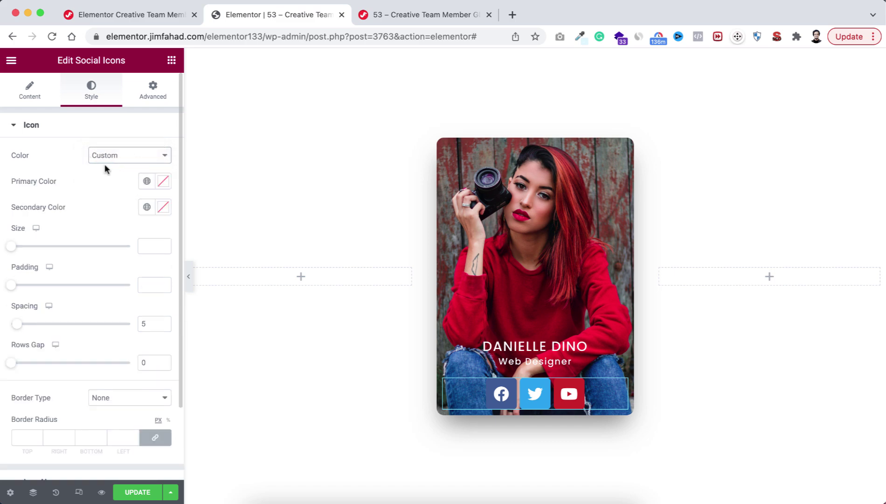
click(163, 181)
drag(115, 351, 21, 351)
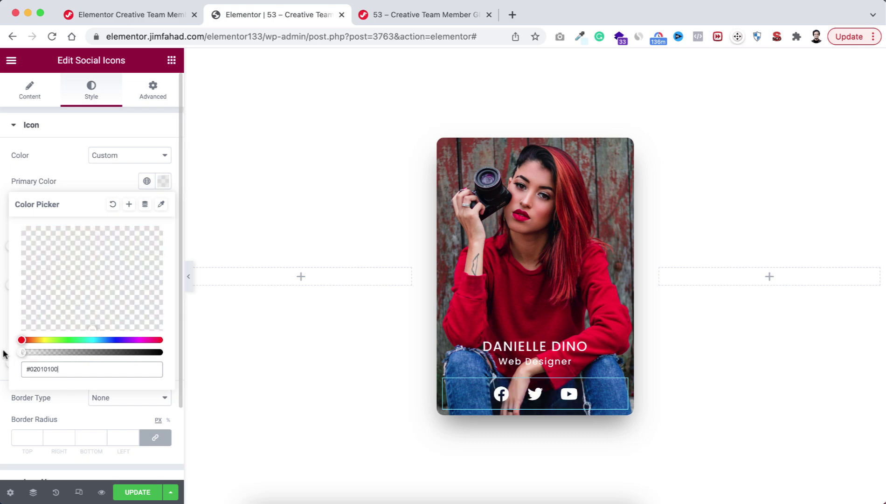
click(78, 185)
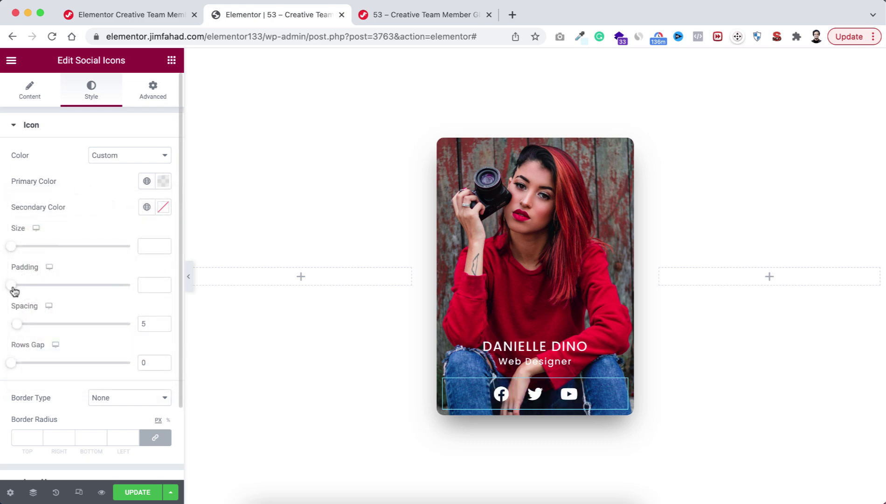
drag(14, 290, 21, 290)
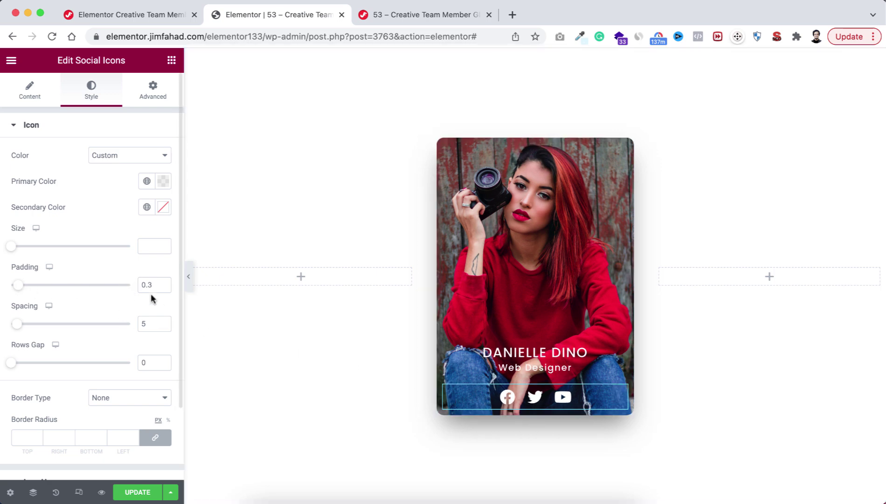
Step: Unlink the icons' margins and set top to -15 and bottom to 20
click(153, 91)
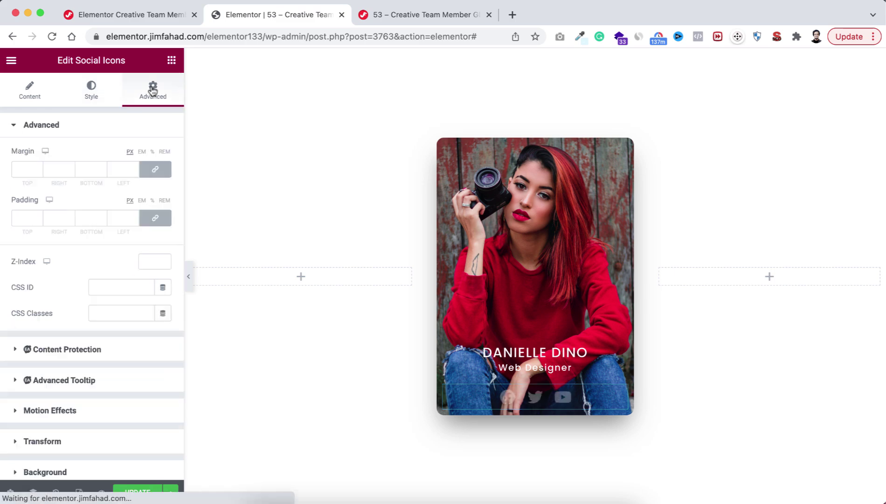
click(155, 169)
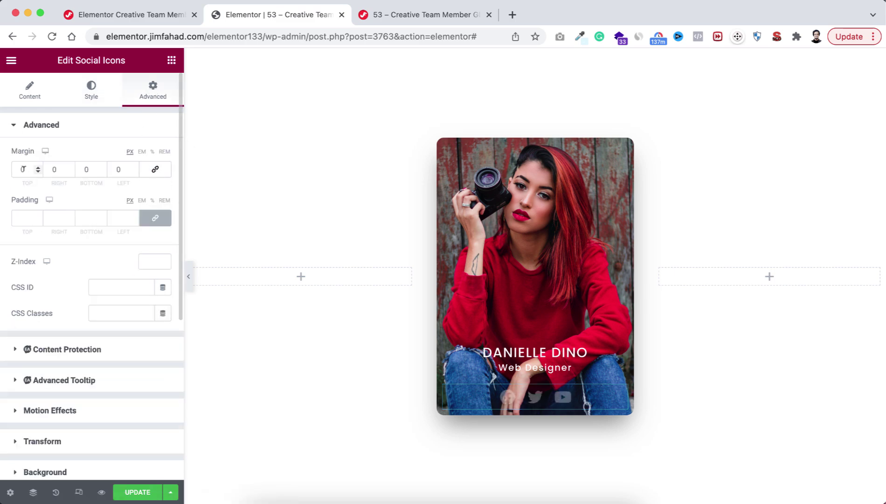
key(Down)
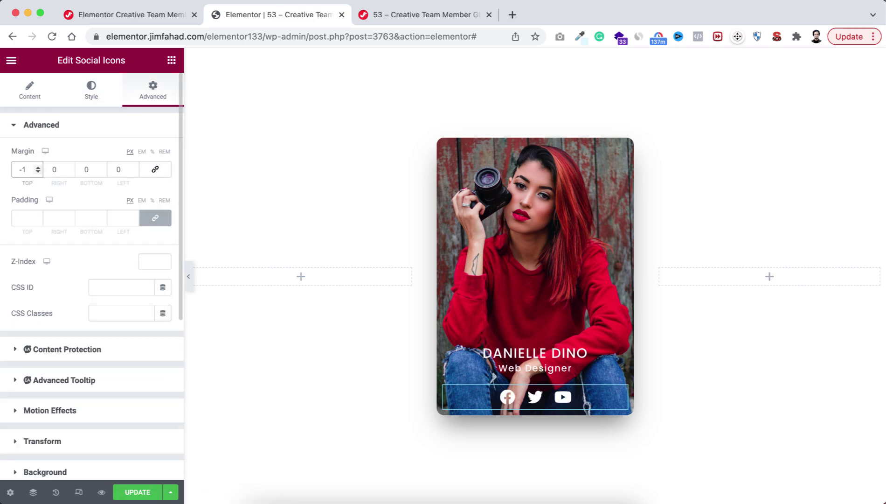
text(5)
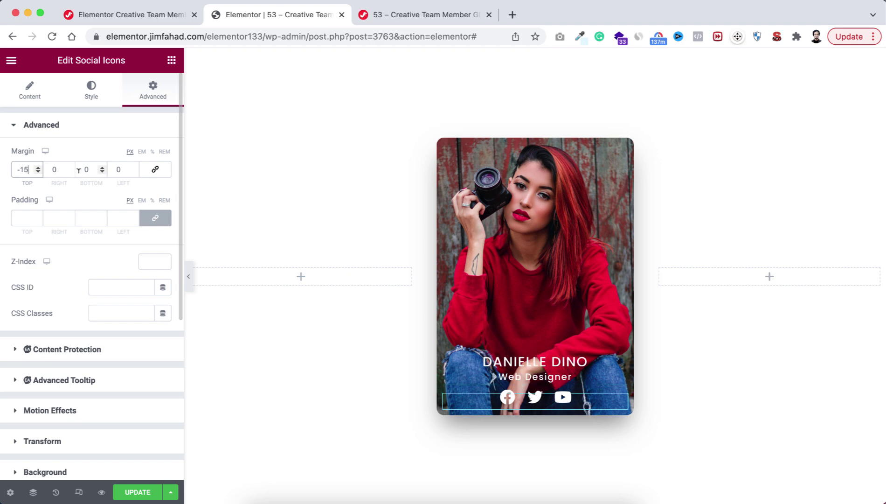
click(84, 169)
text(2)
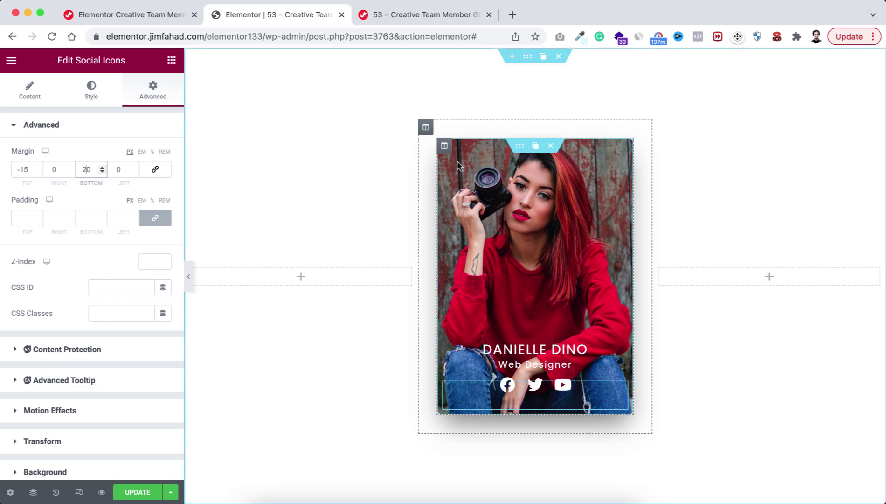
mouse_move(446, 150)
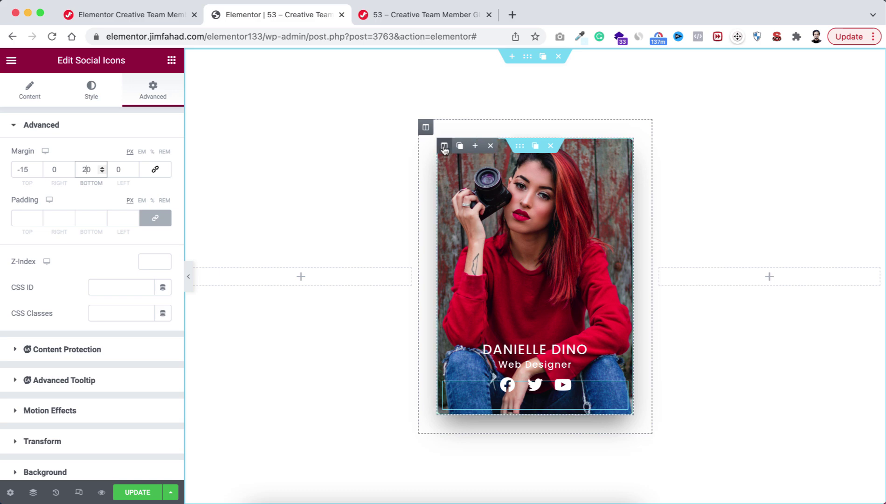
Step: Give the card's column a Classic background in white, lowered to #FFFFFF28 opacity
click(445, 147)
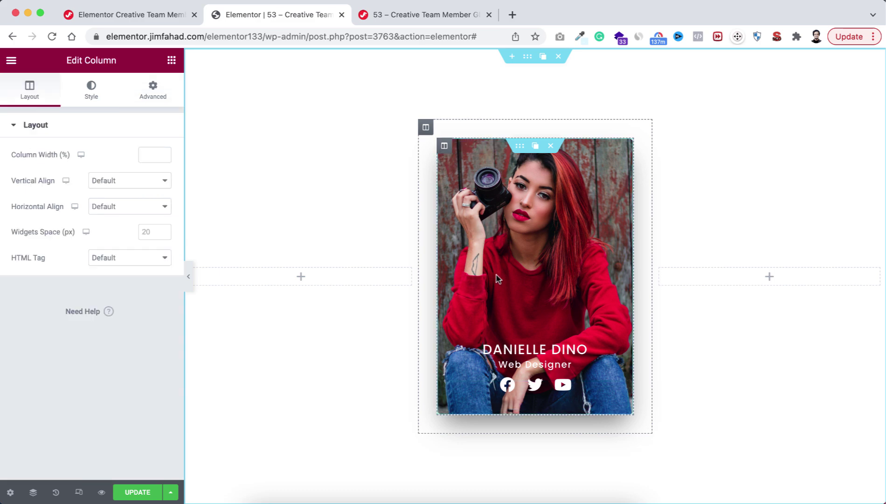
click(92, 91)
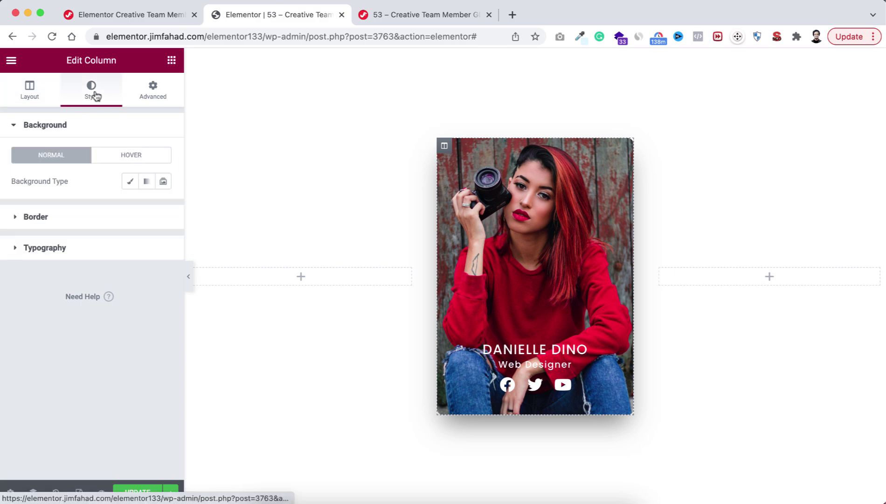
click(130, 182)
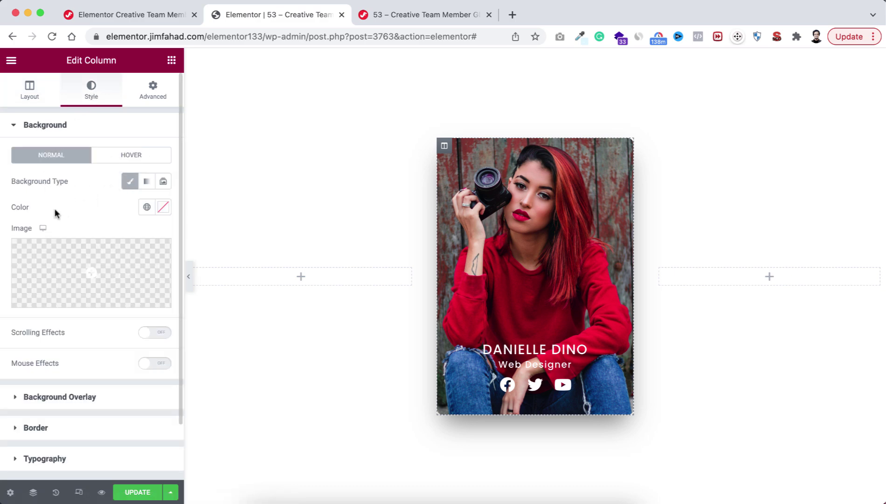
click(163, 207)
drag(34, 284, 12, 248)
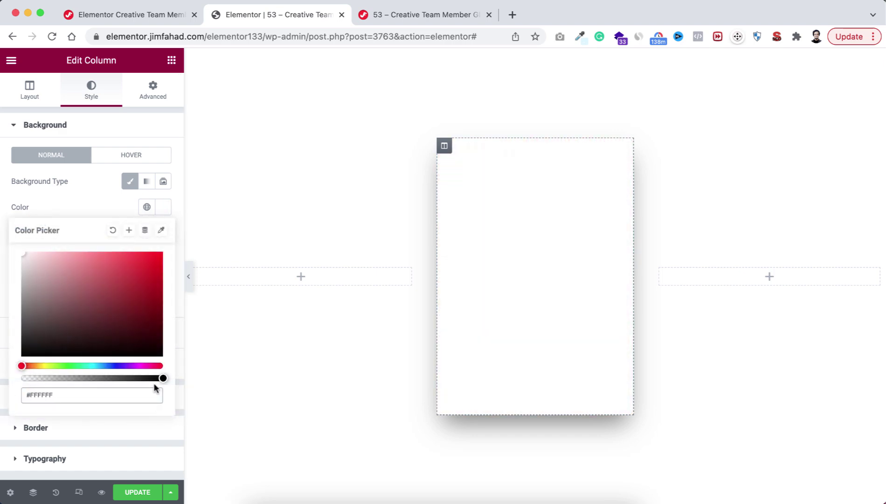
drag(162, 380, 44, 381)
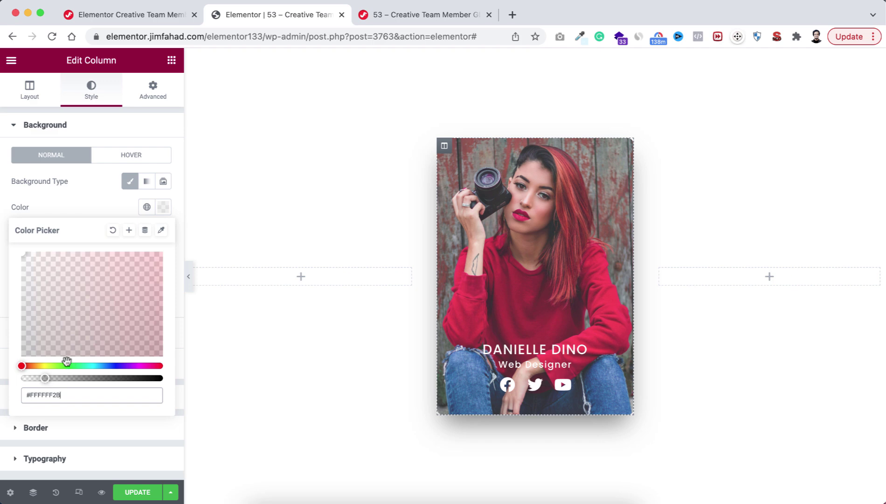
click(103, 206)
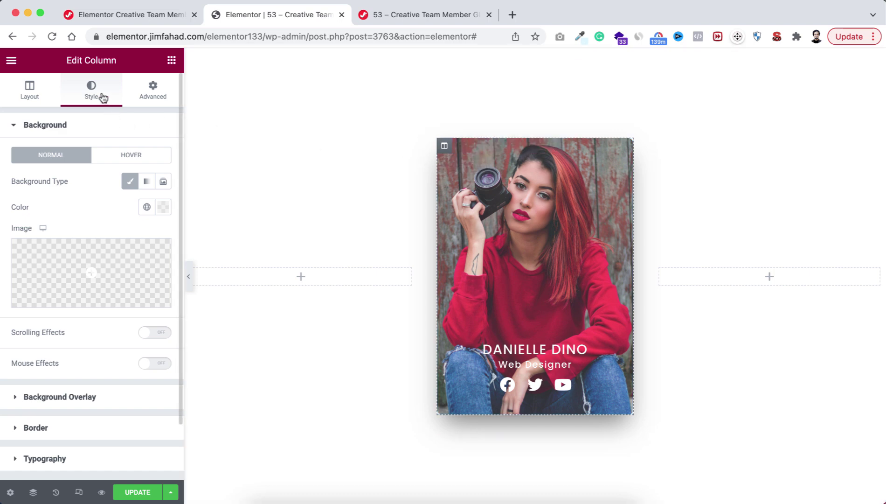
Step: Enter member-info in the column's Advanced CSS Classes field
click(153, 98)
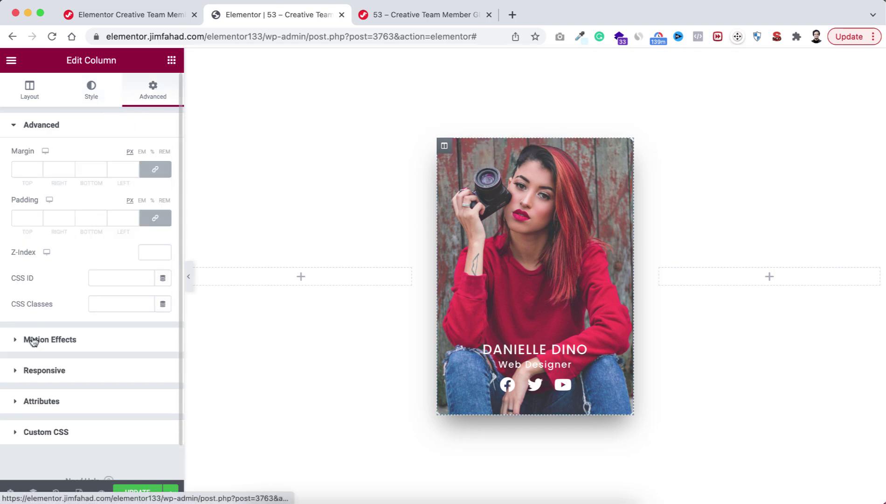
click(113, 303)
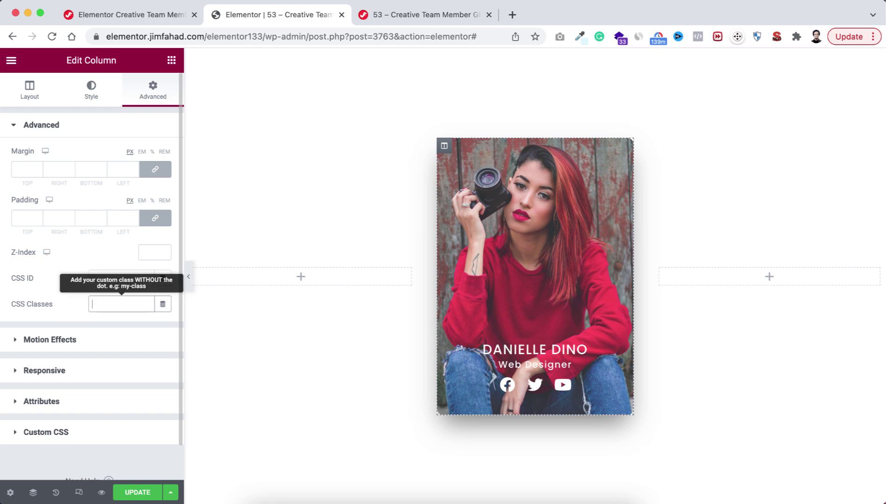
text(member-info)
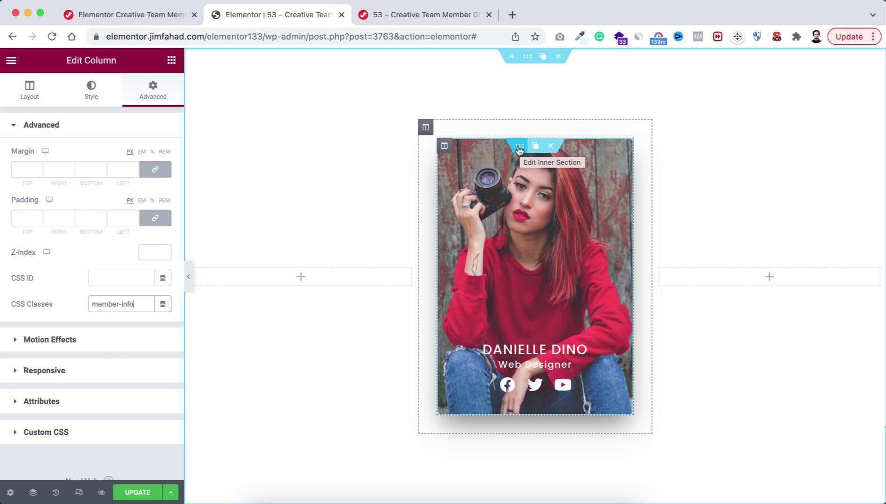
Step: Select the inner section and expand its Advanced > Custom CSS editor
click(520, 149)
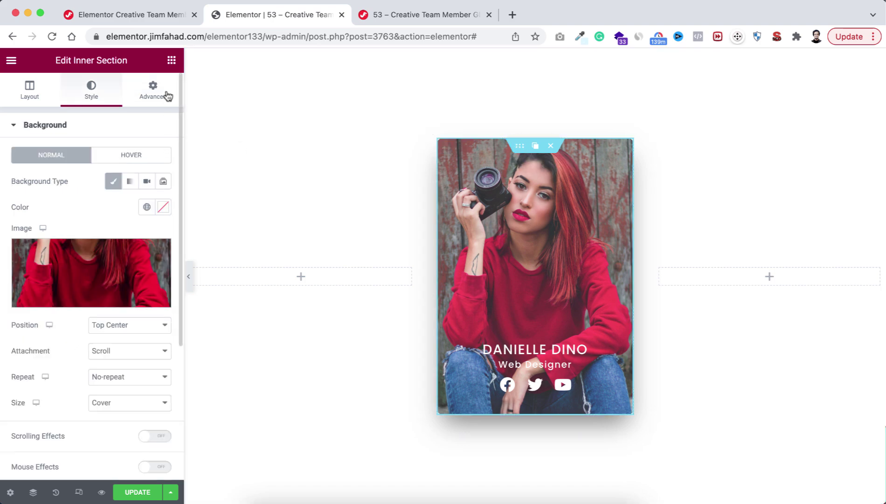
click(154, 88)
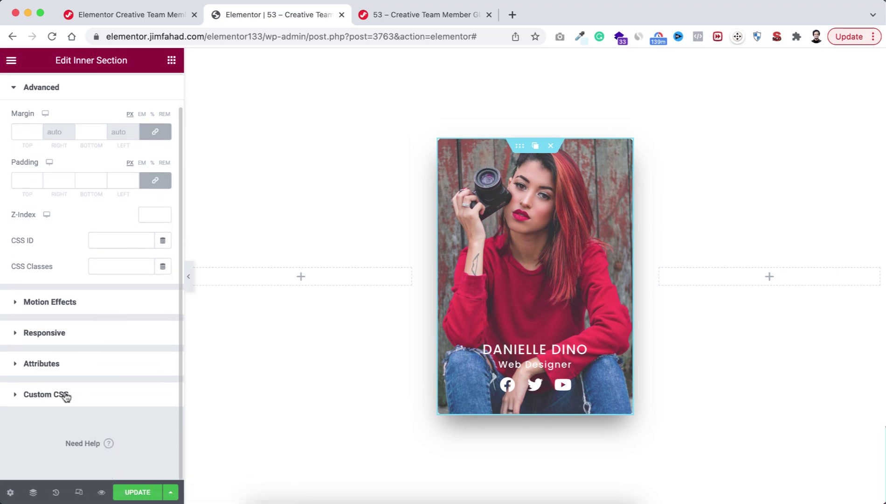
click(73, 396)
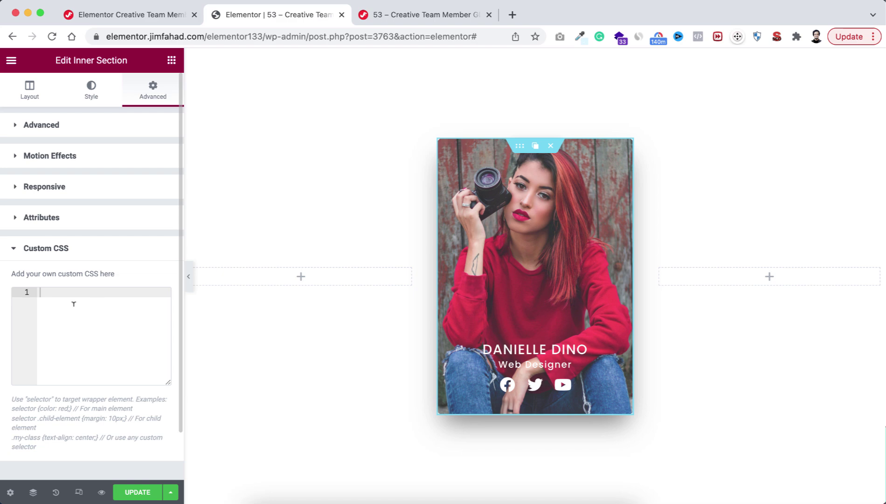
Step: Select the Glass Effect CSS code block on the tutorial page and return to Elementor
click(137, 15)
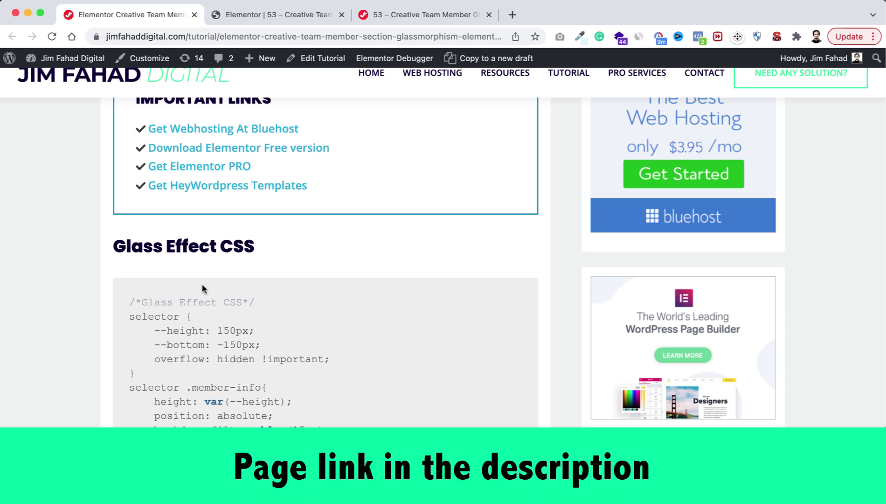
scroll(183, 357, down, 3)
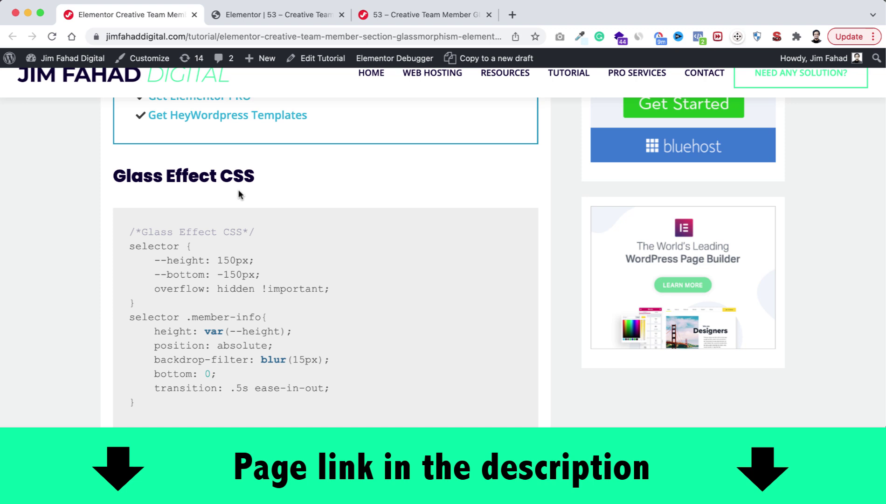
drag(132, 232, 172, 407)
key(super+c)
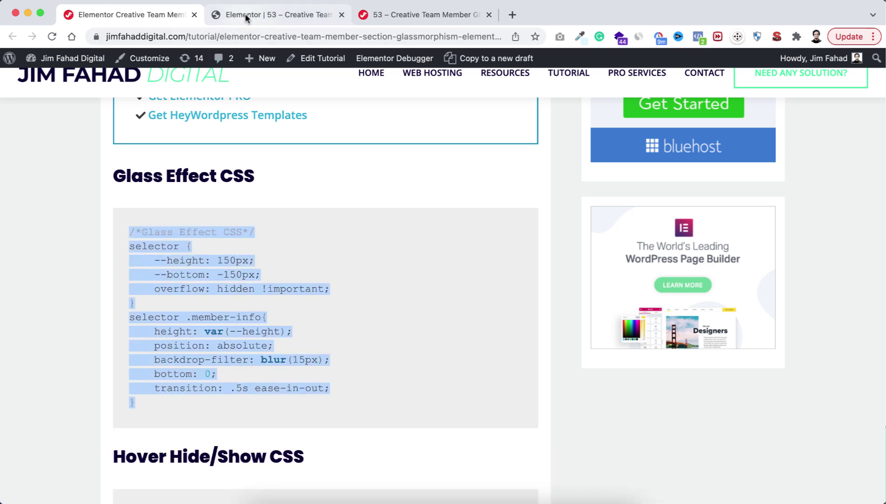
click(245, 14)
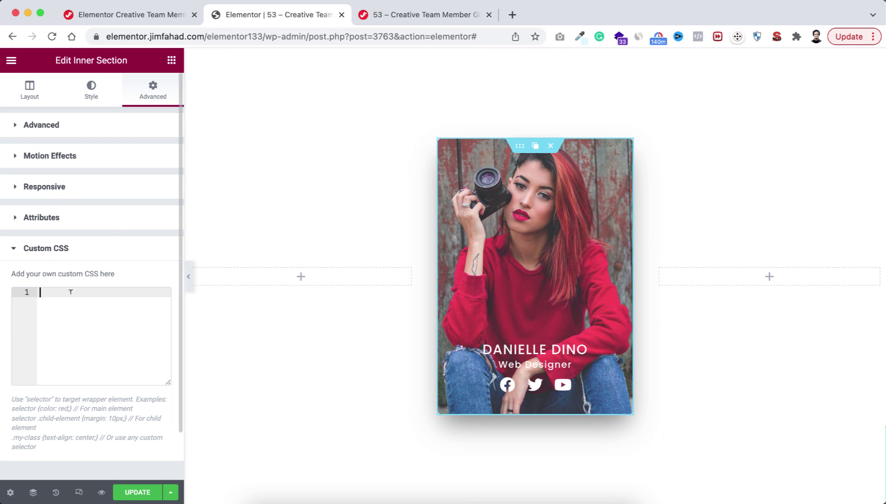
Step: Paste the Glass Effect CSS into the inner section's Custom CSS box
key(super+v)
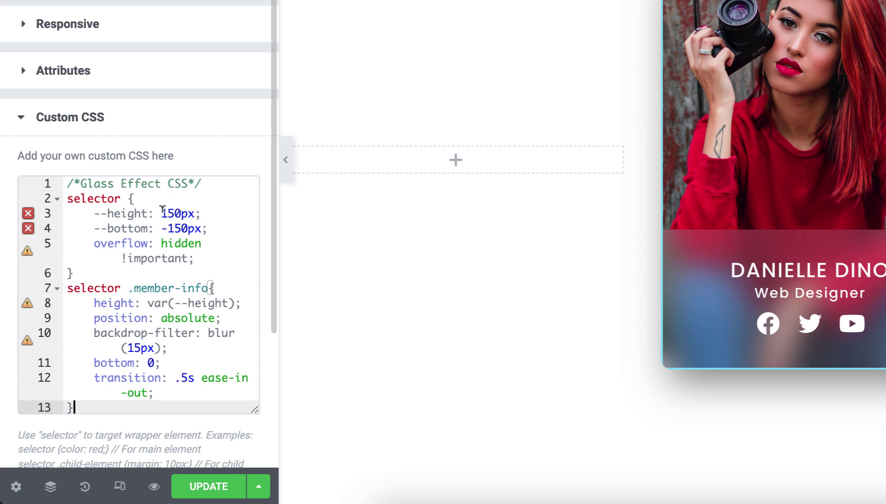
drag(162, 213, 176, 213)
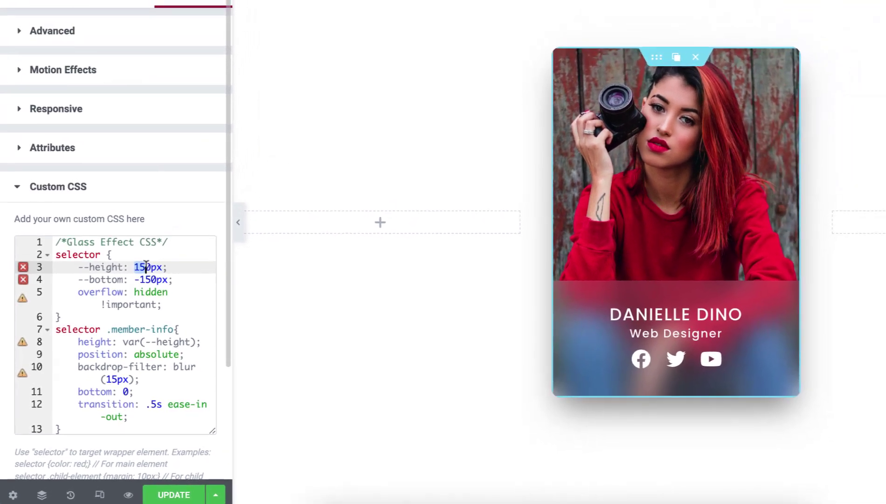
text(20)
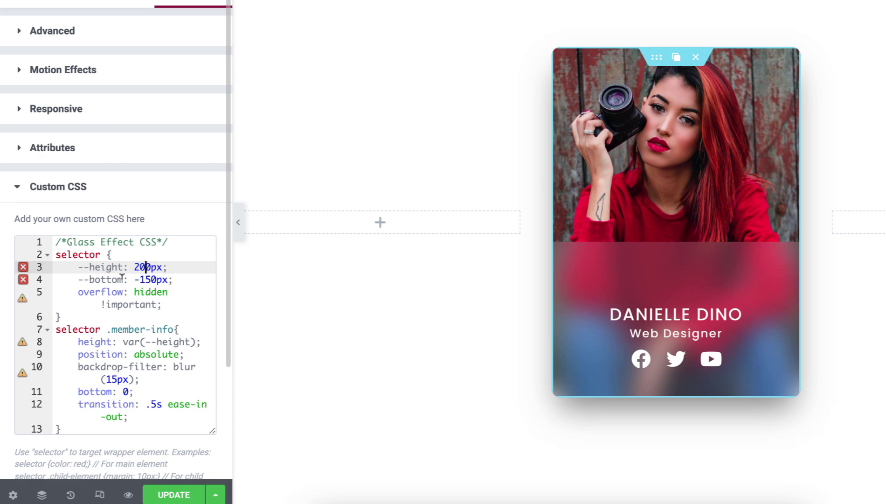
click(140, 280)
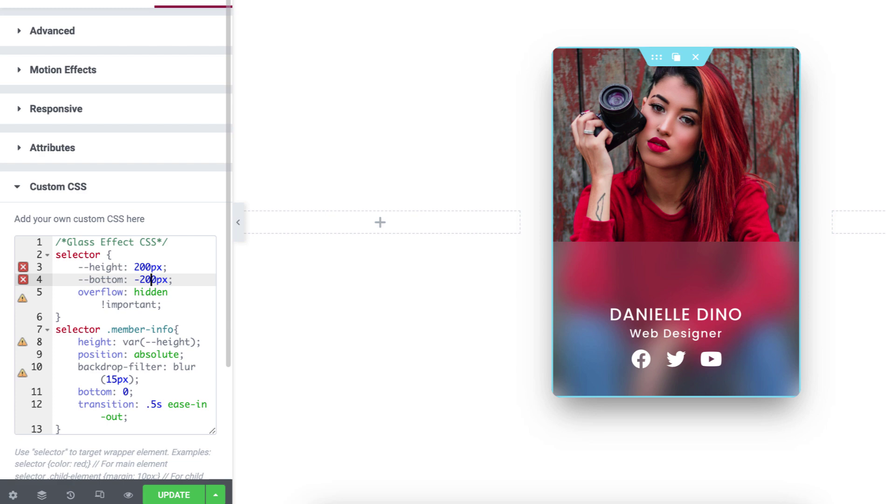
click(135, 267)
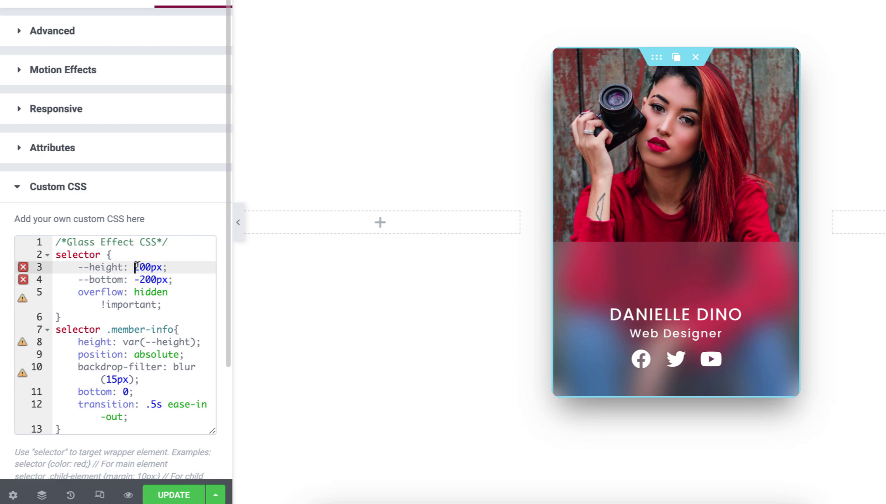
text(4)
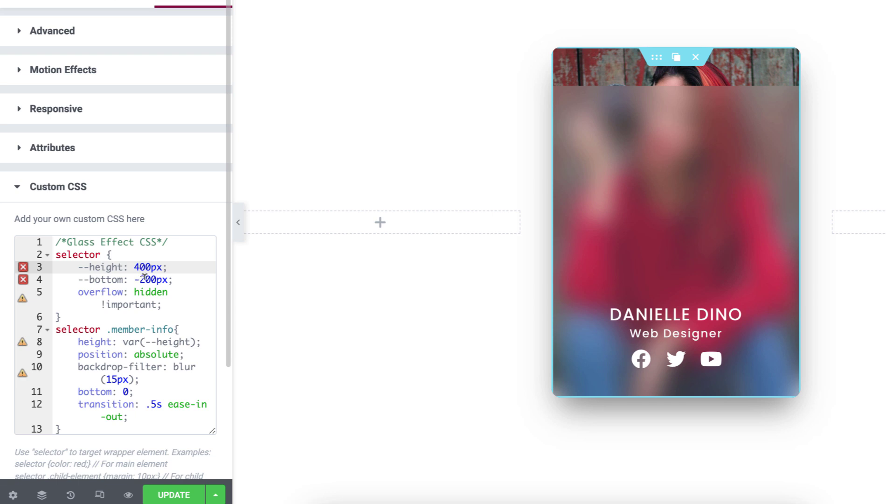
click(139, 280)
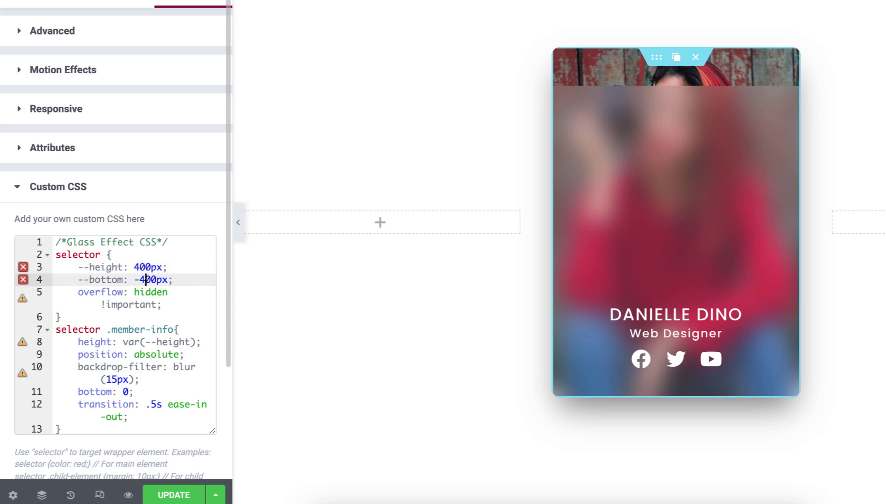
drag(135, 267, 145, 267)
text(15)
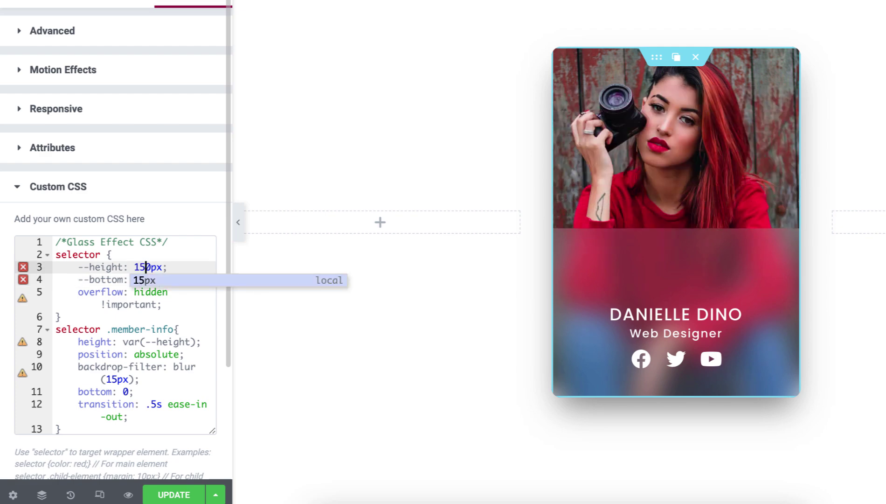
click(129, 262)
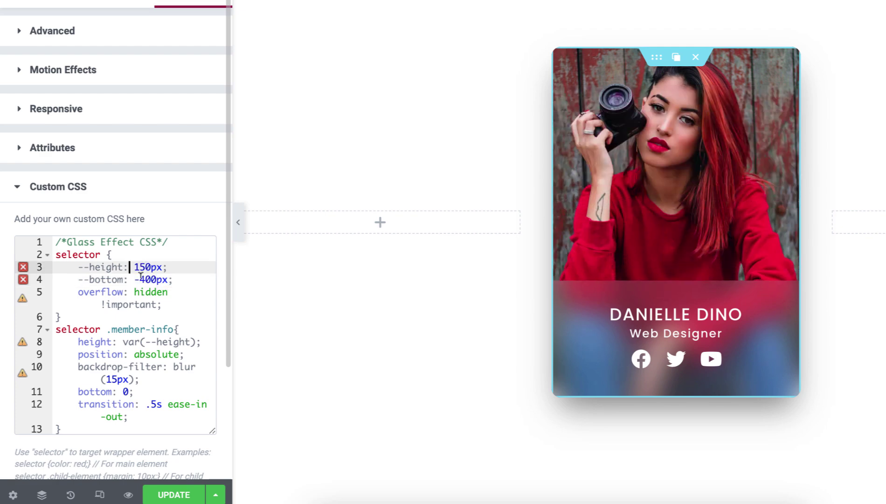
drag(140, 279, 152, 280)
text(15)
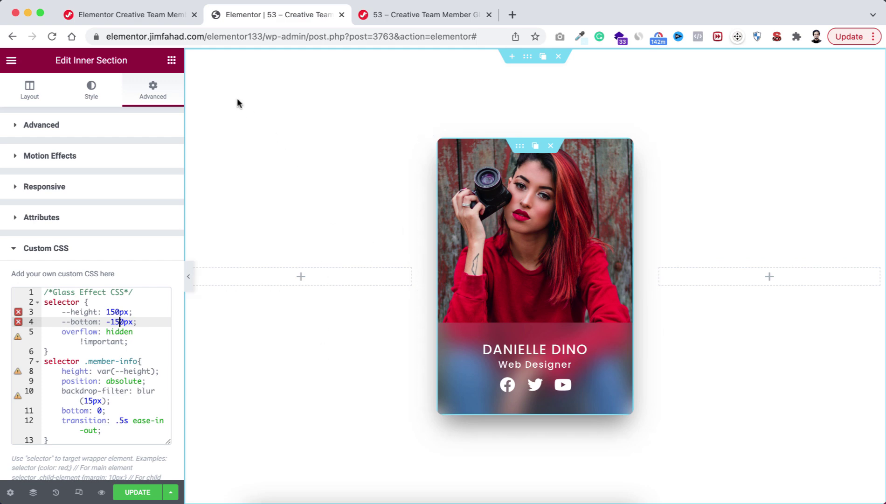
Step: Select the Hover Hide/Show CSS block on the tutorial page and return to Elementor
click(158, 19)
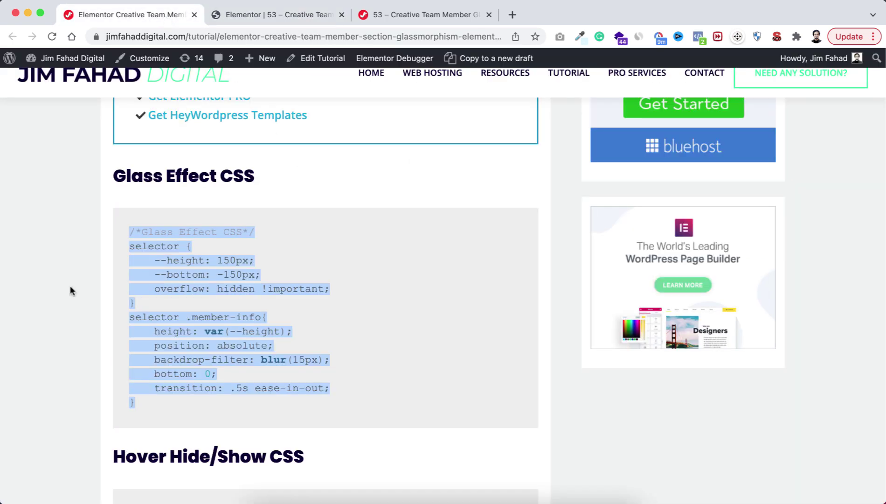
click(82, 320)
scroll(83, 329, down, 5)
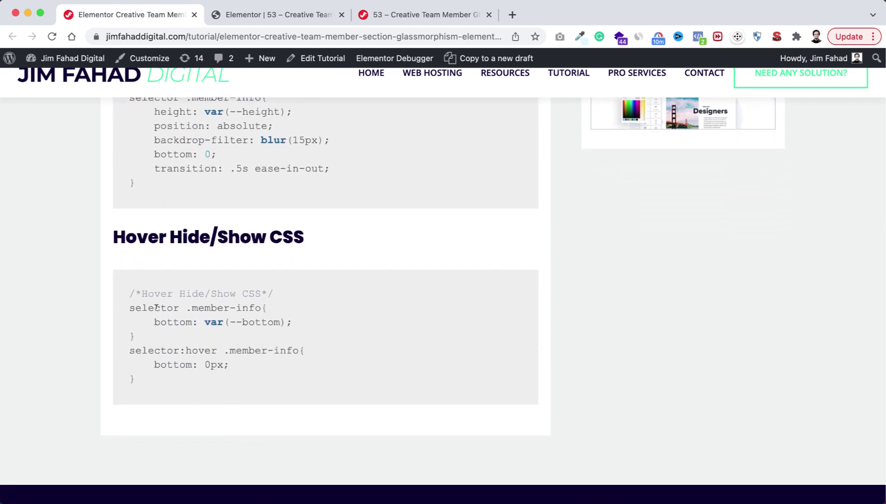
drag(130, 293, 163, 385)
key(super+c)
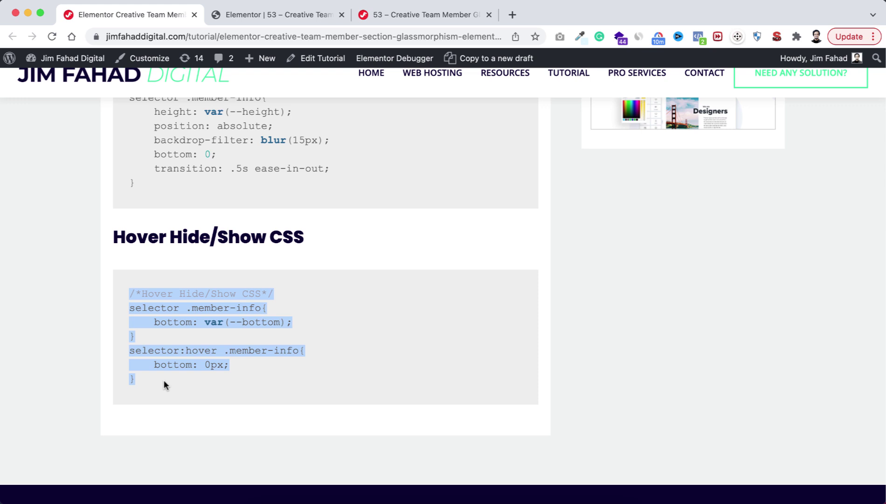
click(263, 16)
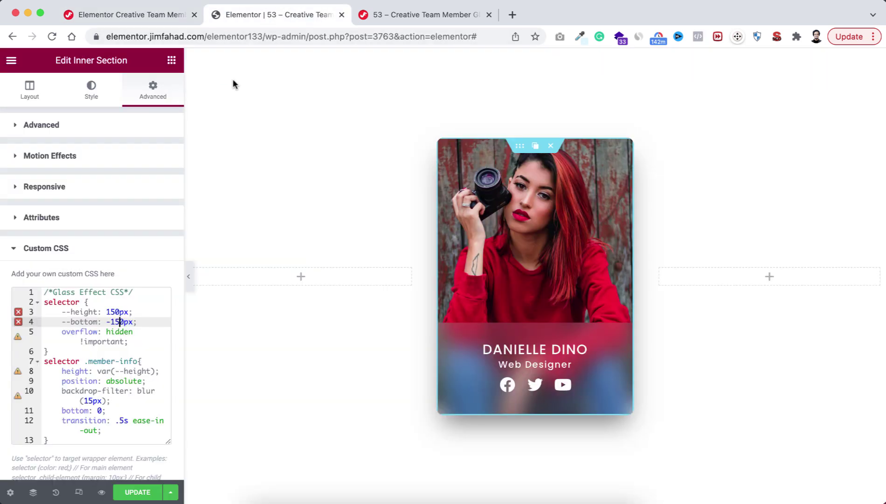
Step: Paste the Hover Hide/Show CSS on a new line below the Glass Effect rules
click(62, 439)
key(Return)
key(Return)
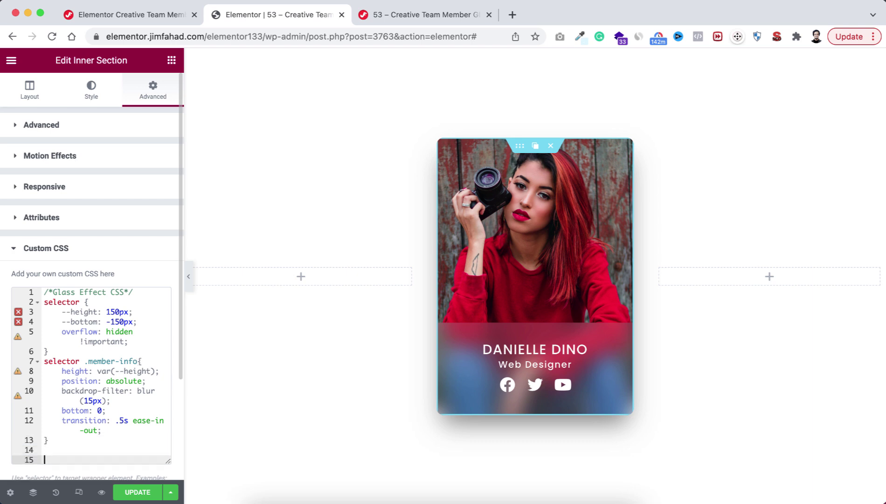
scroll(65, 447, down, 2)
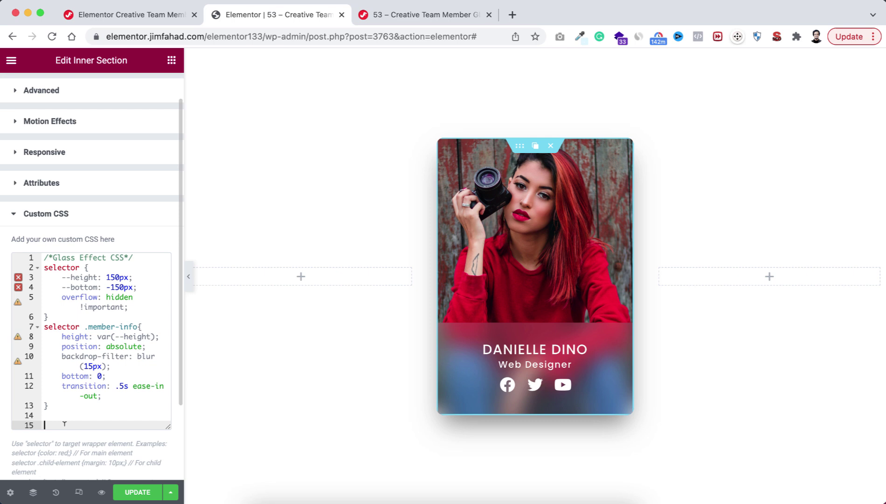
key(super+v)
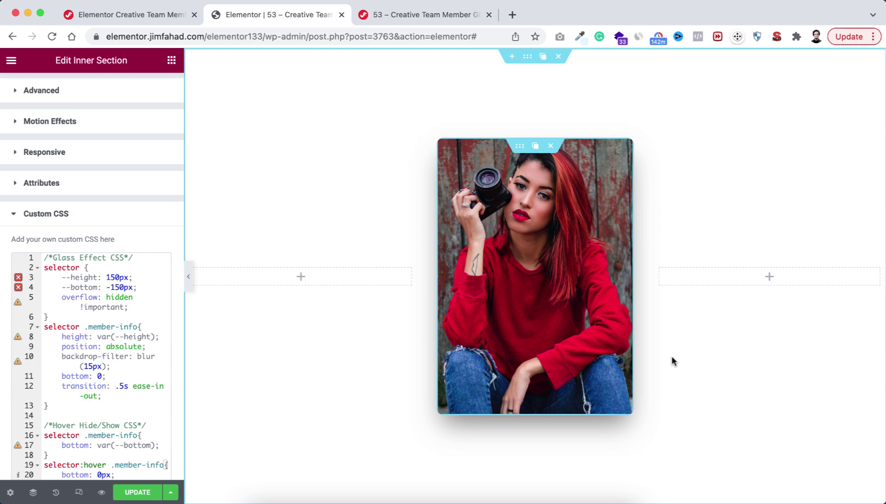
mouse_move(574, 298)
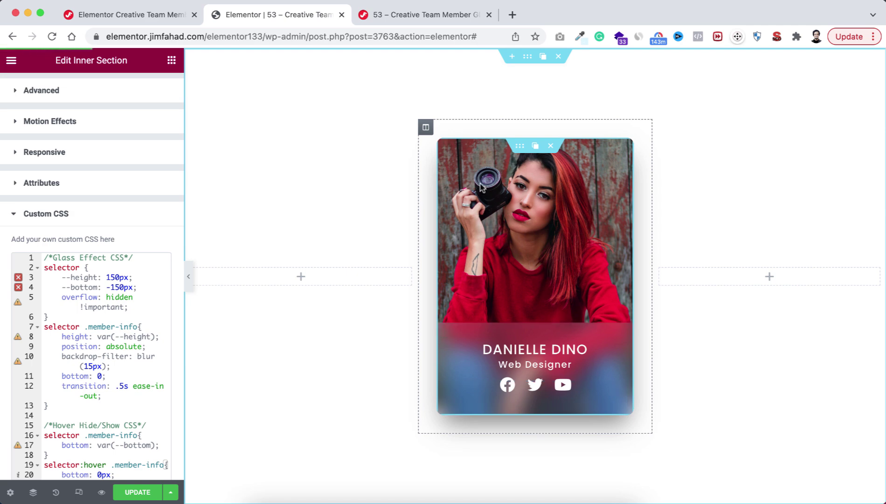
Step: Duplicate the team card column twice and delete the empty left and right columns
mouse_move(425, 130)
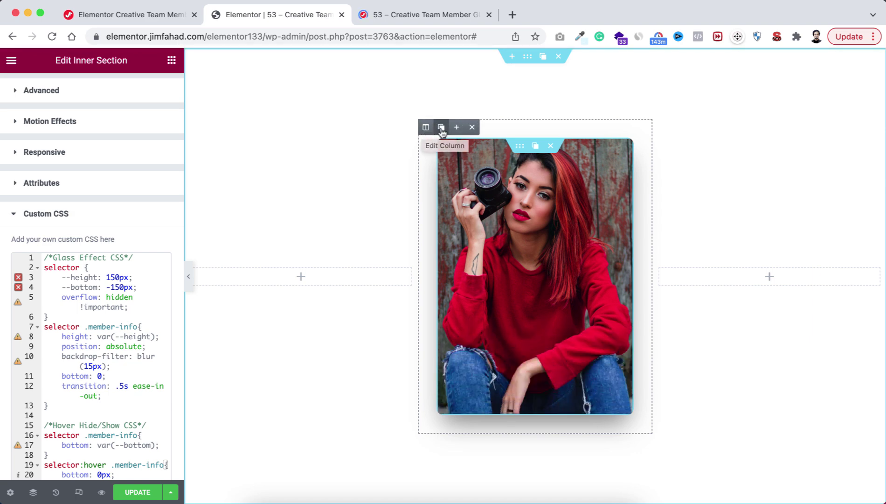
click(441, 129)
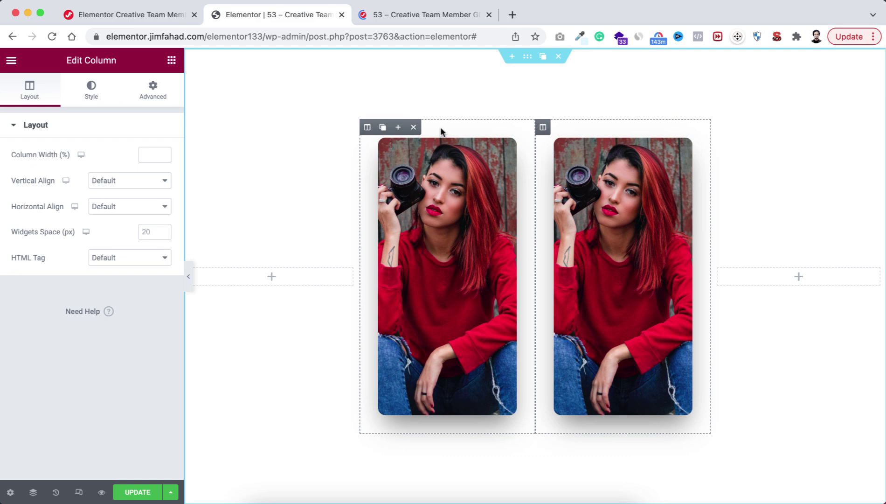
click(383, 128)
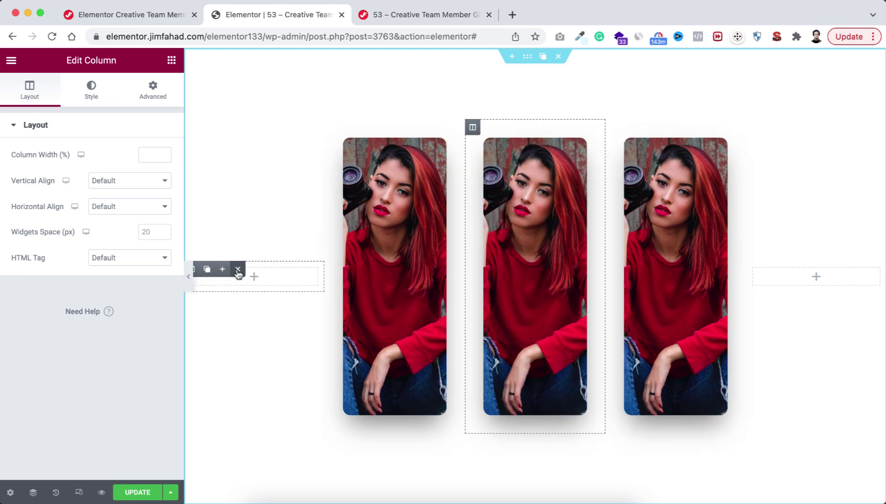
click(238, 269)
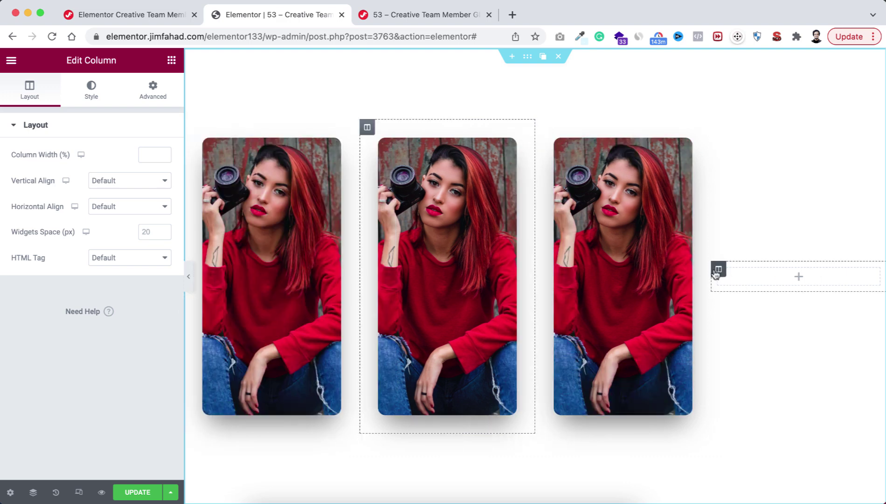
click(765, 269)
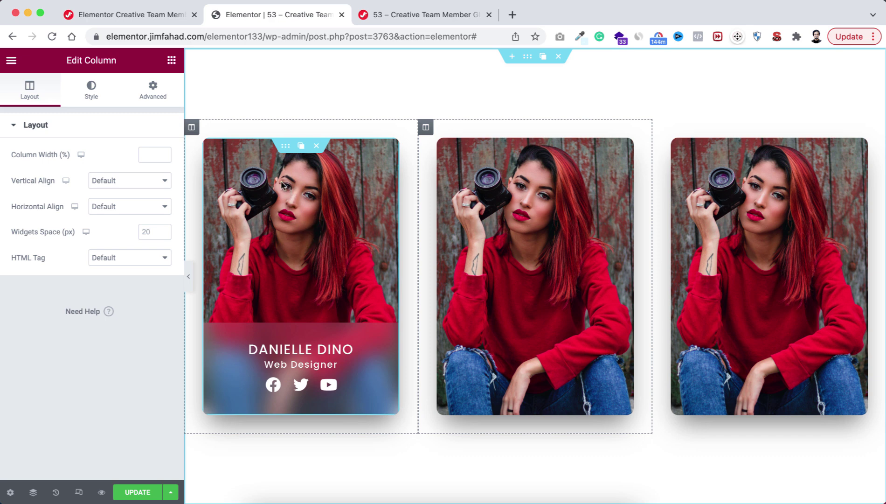
click(286, 149)
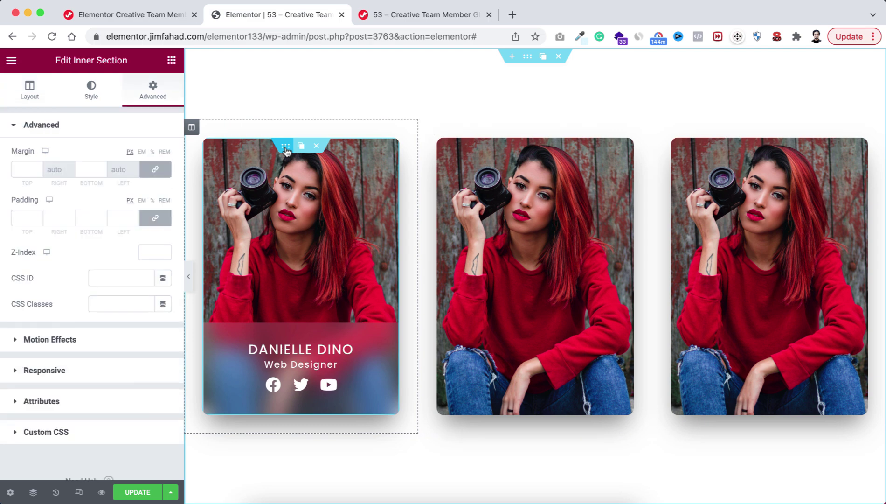
Step: Set the first card's background image to the orange-sweater photo
click(96, 95)
click(80, 260)
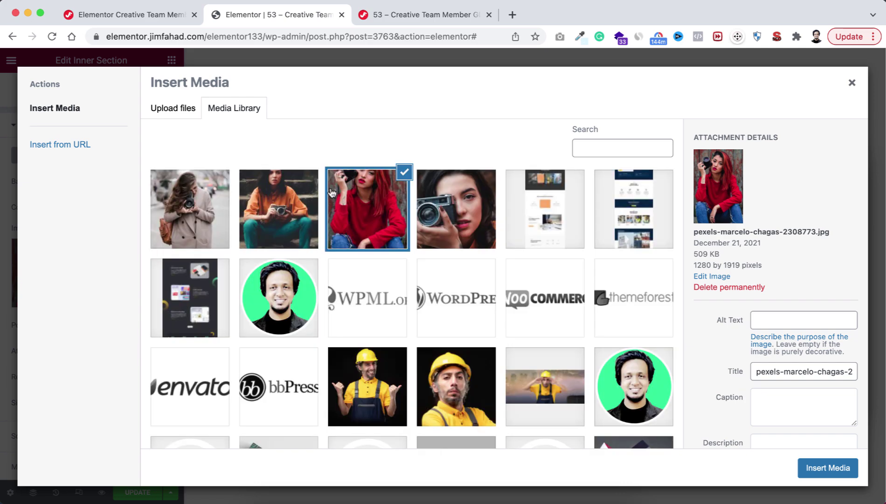
click(269, 208)
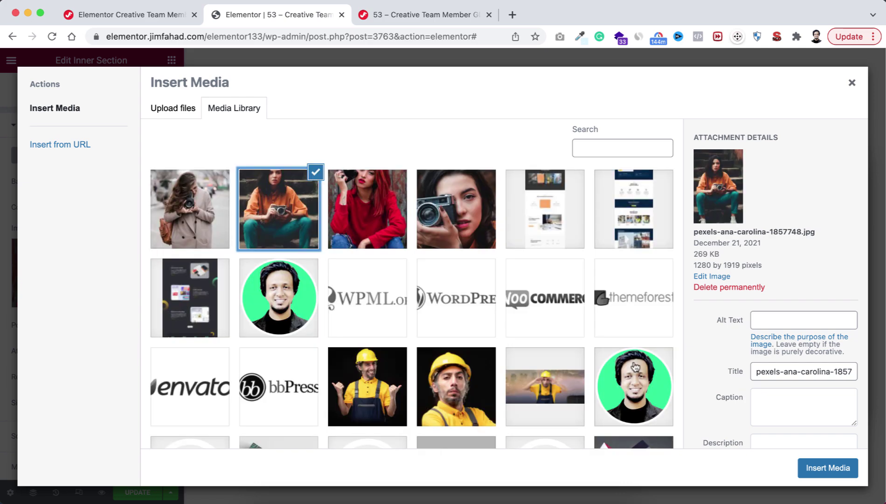
click(819, 468)
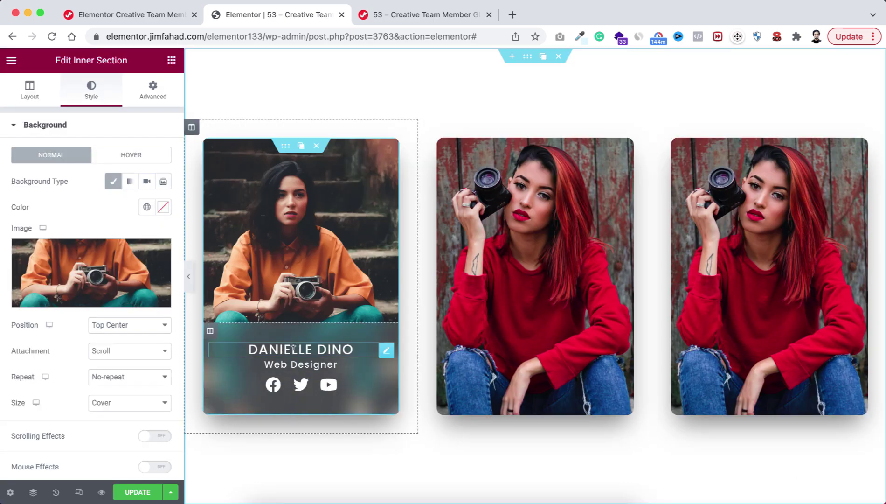
Step: Rename the first card's heading to MEMBER A and the third card's to Member b
click(290, 347)
triple_click(290, 348)
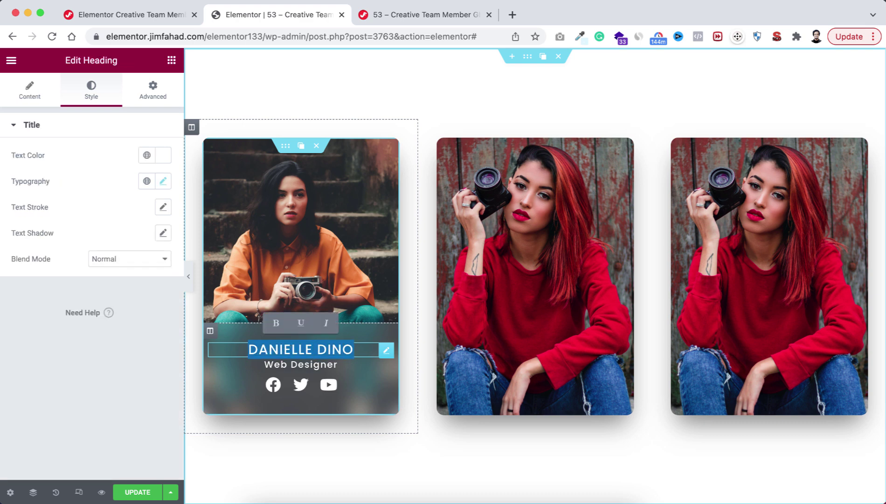
text(MEMBER A)
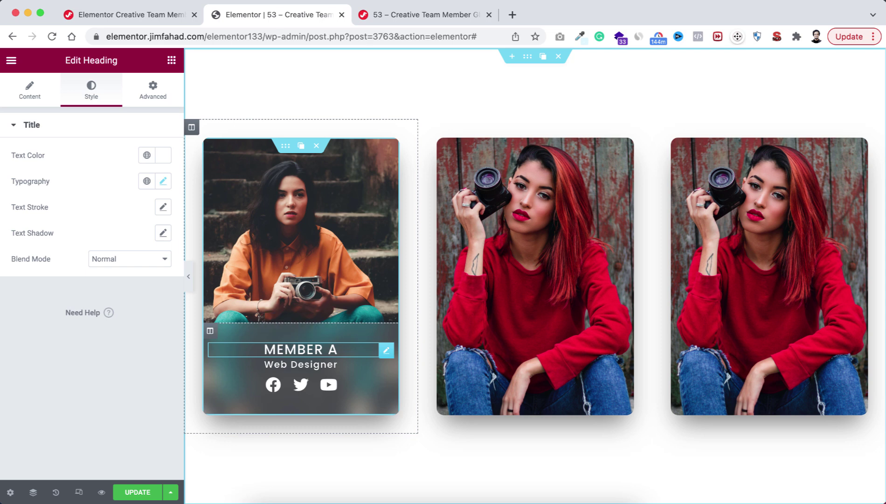
click(754, 349)
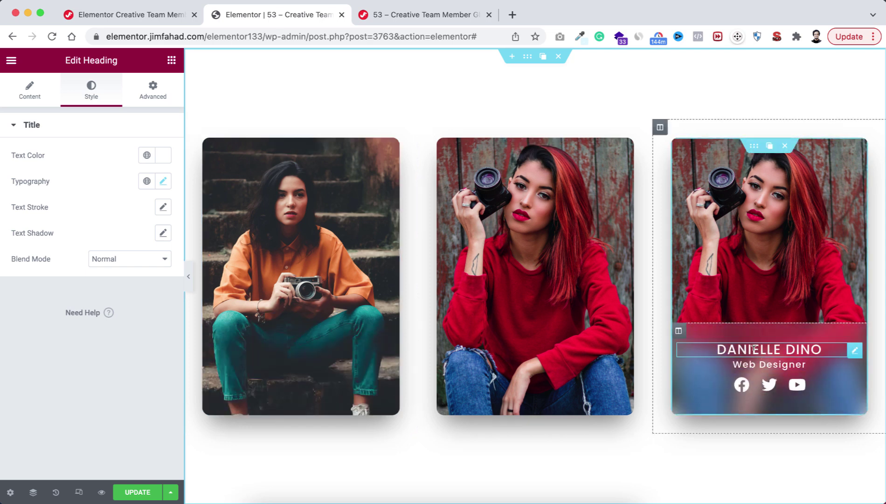
triple_click(754, 349)
text(Membe)
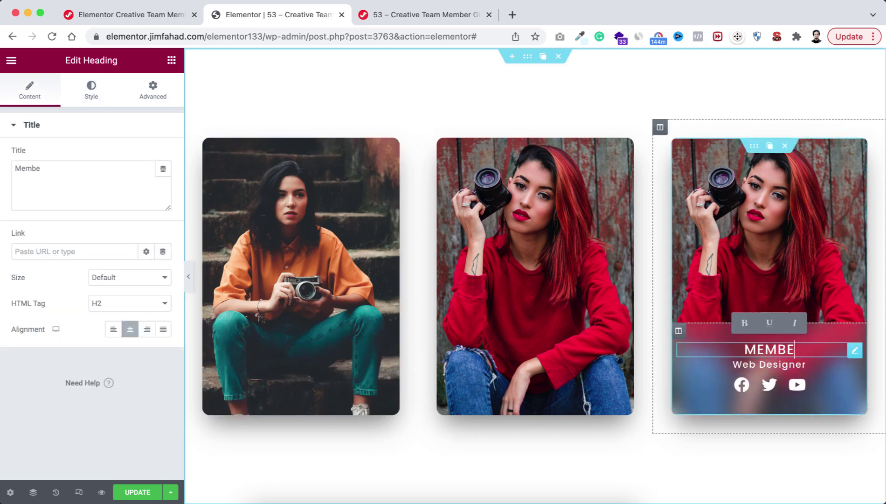
text(r b)
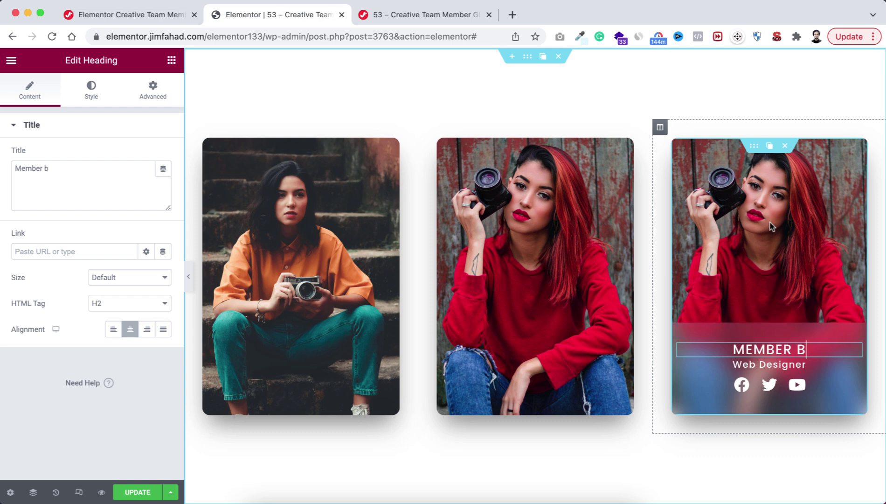
click(754, 147)
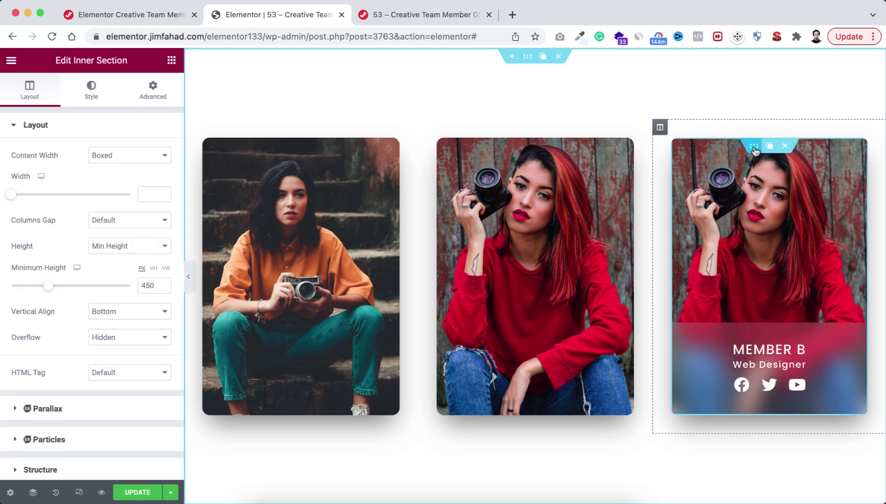
Step: Replace the third card's background image with the woman-in-beige-coat photo from the Media Library
click(91, 92)
click(84, 258)
click(190, 210)
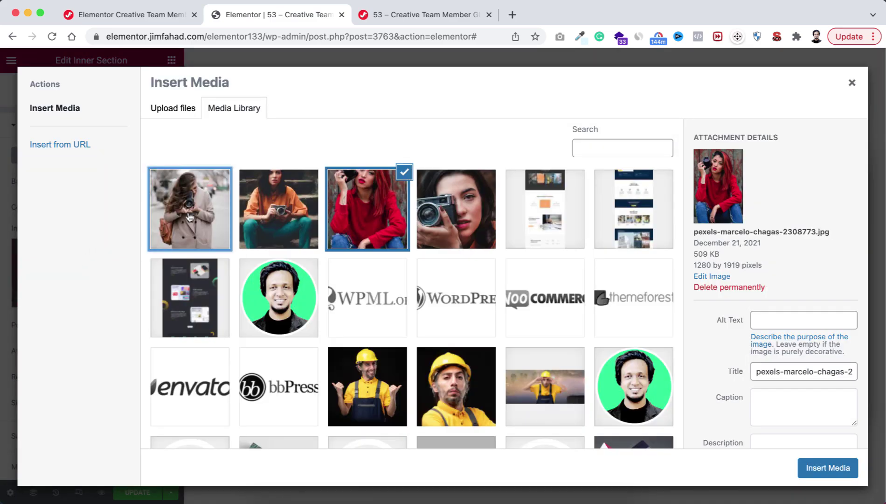
click(818, 467)
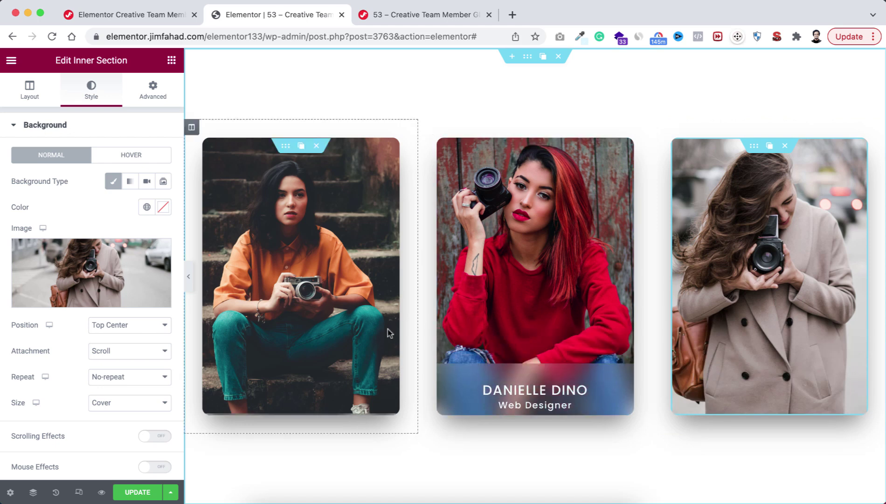
Step: In tablet preview, set the middle card column's padding to 10 px
click(79, 492)
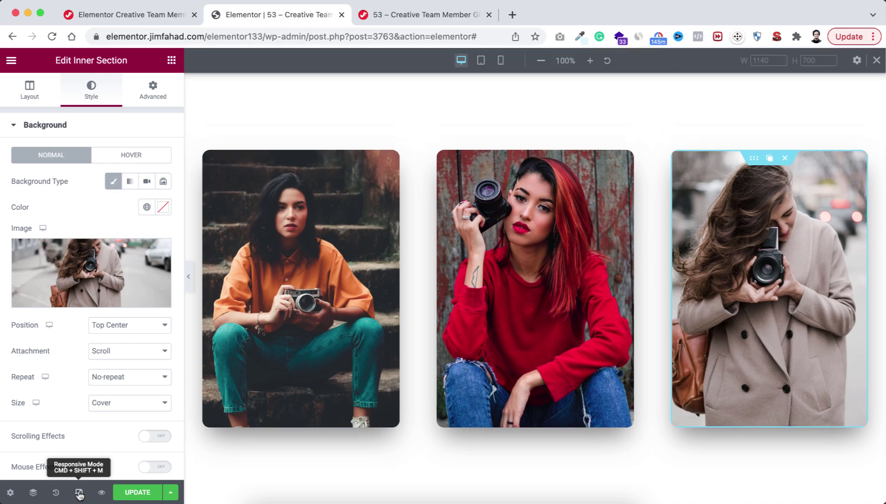
click(481, 60)
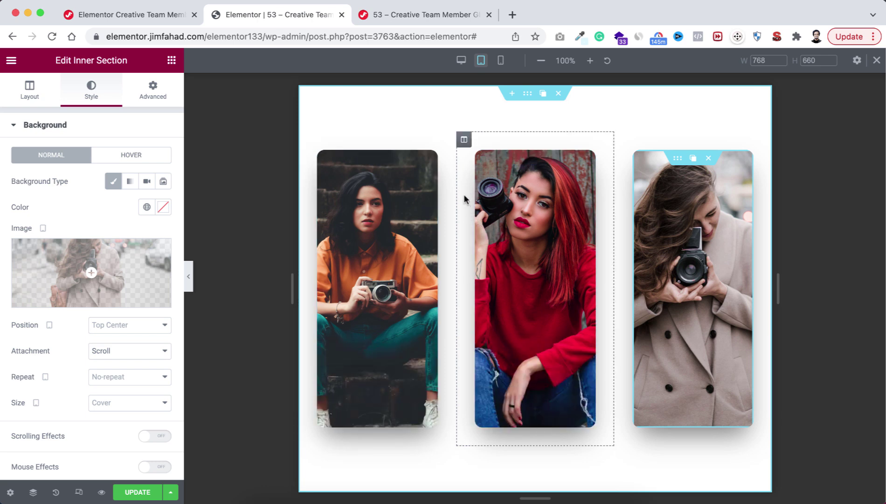
click(464, 141)
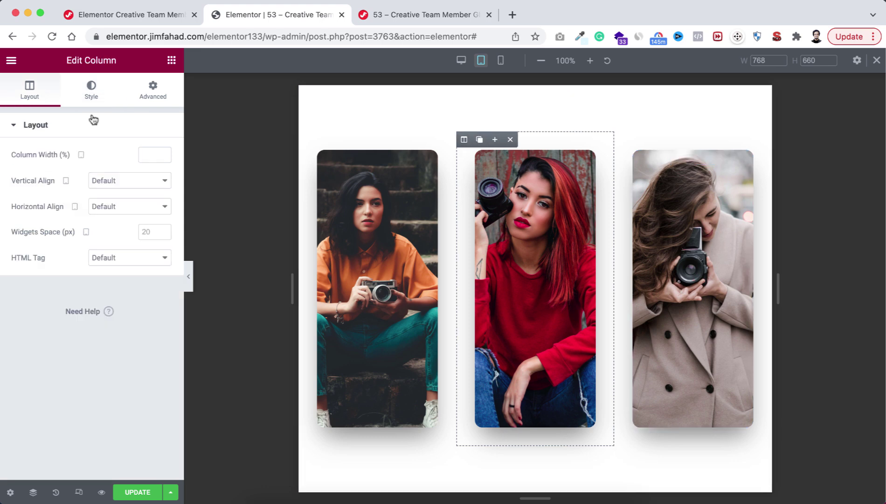
click(153, 88)
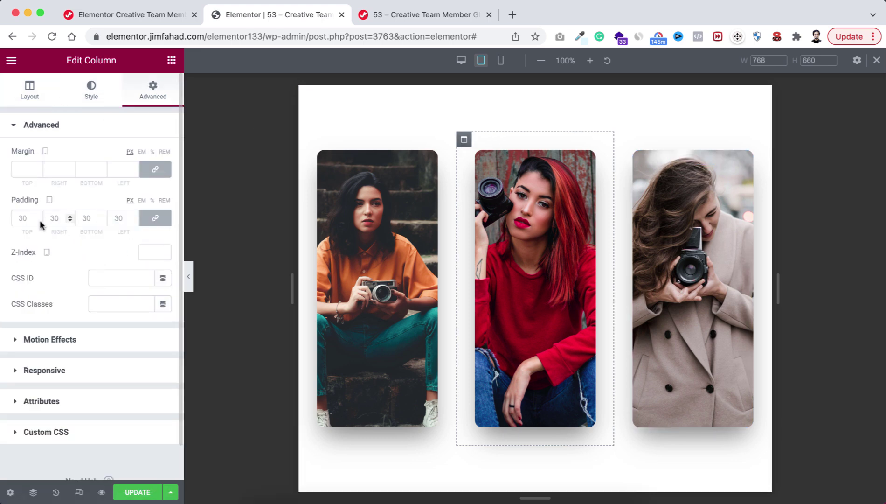
double_click(22, 218)
text(10)
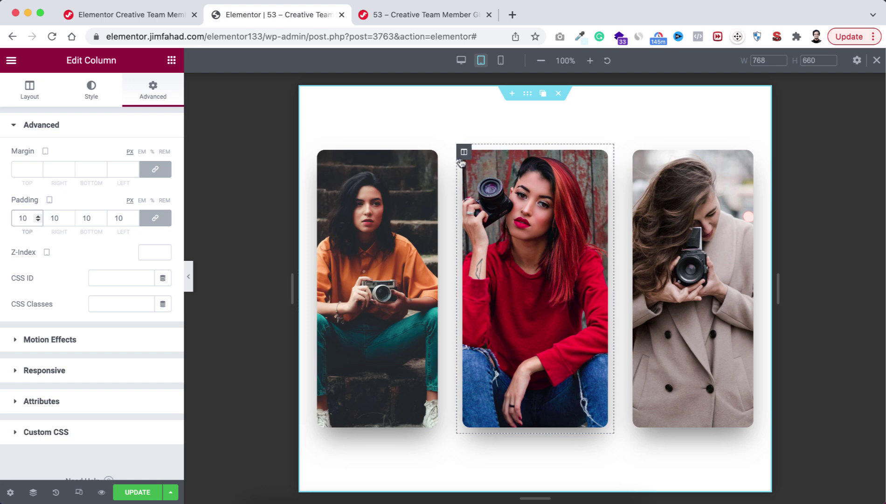
Step: Copy the middle column's style and paste it onto the left and right columns
right_click(464, 155)
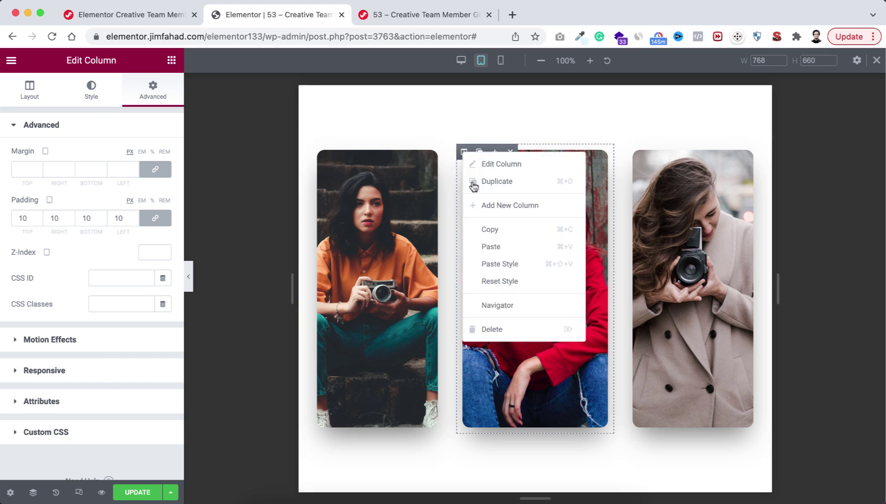
click(488, 225)
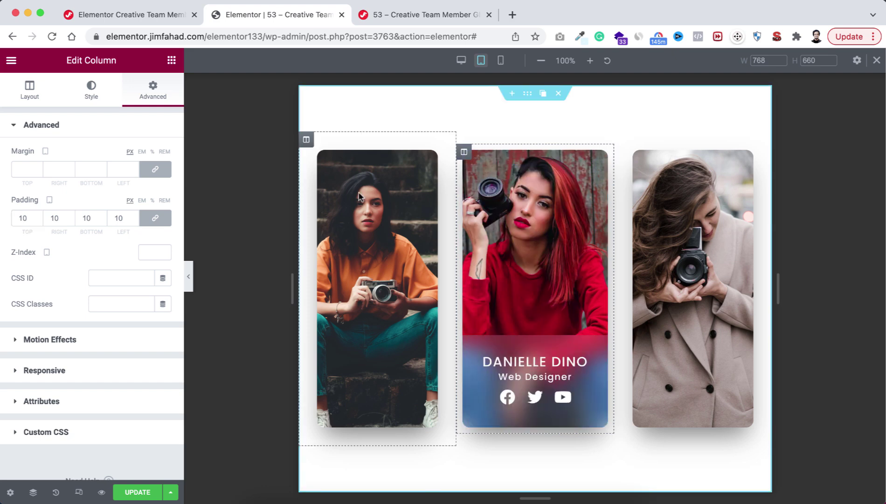
right_click(305, 146)
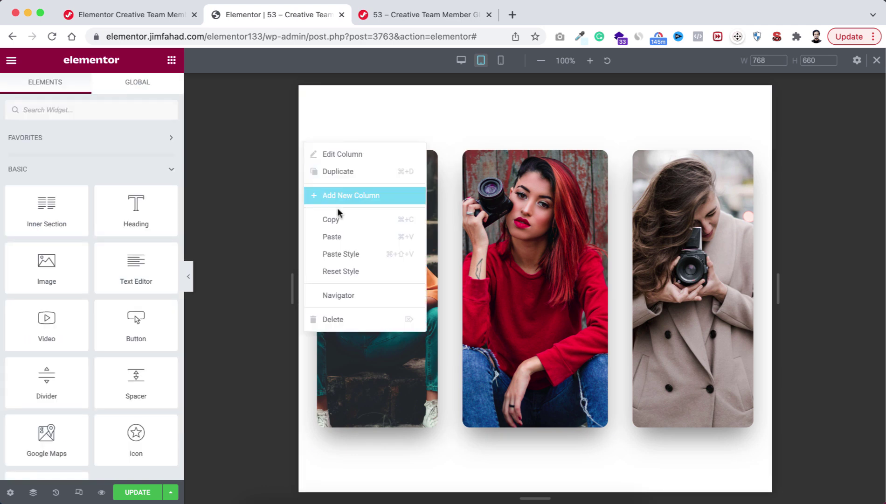
click(350, 253)
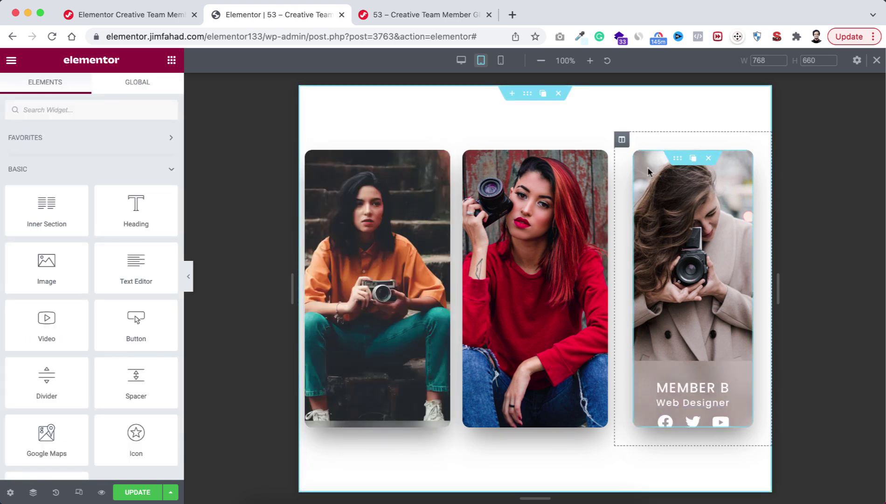
right_click(622, 142)
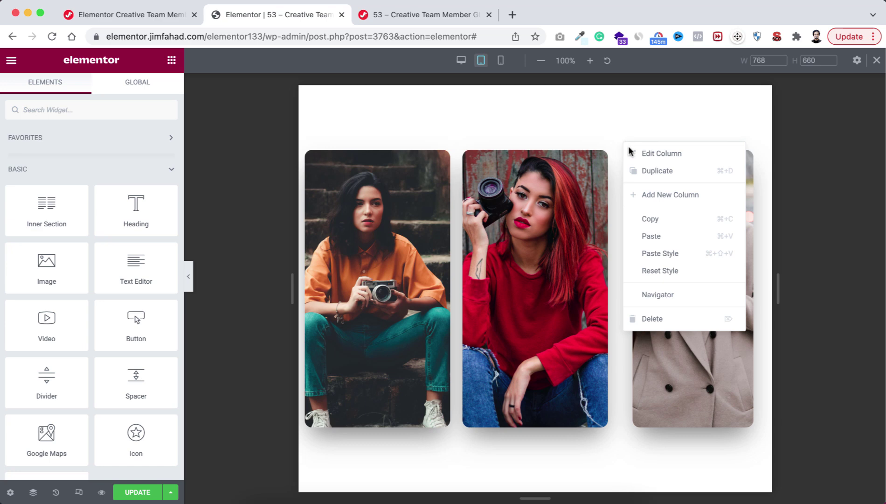
click(664, 254)
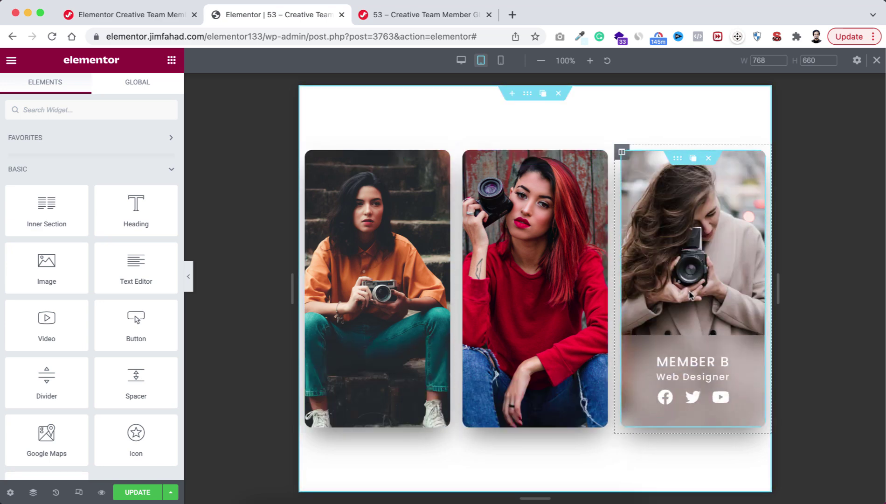
Step: In mobile preview, set the first card column's padding to 30 px
click(502, 60)
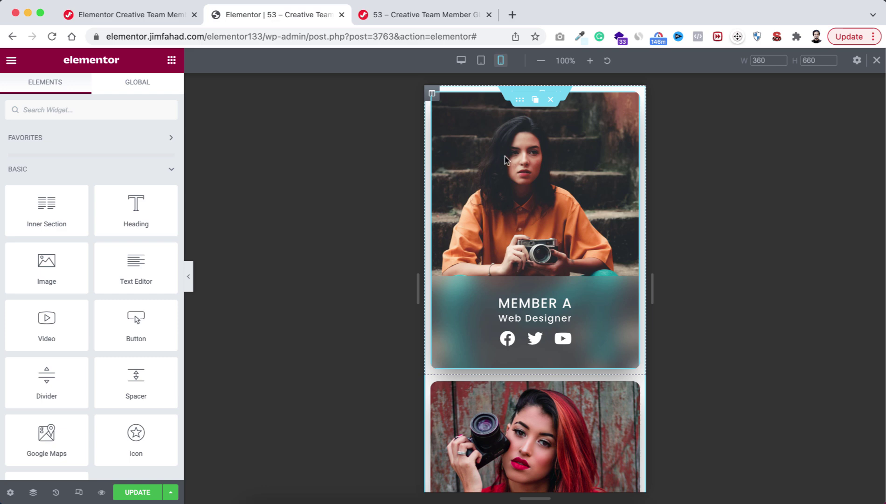
click(432, 93)
click(22, 216)
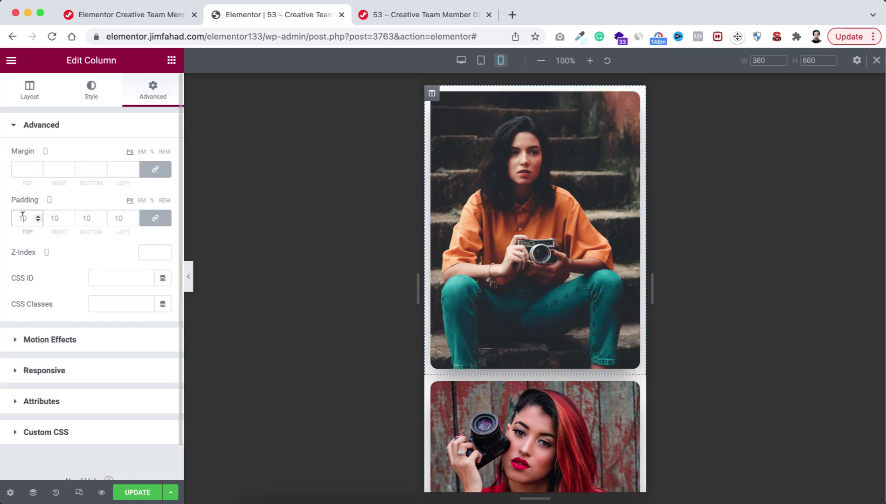
text(30)
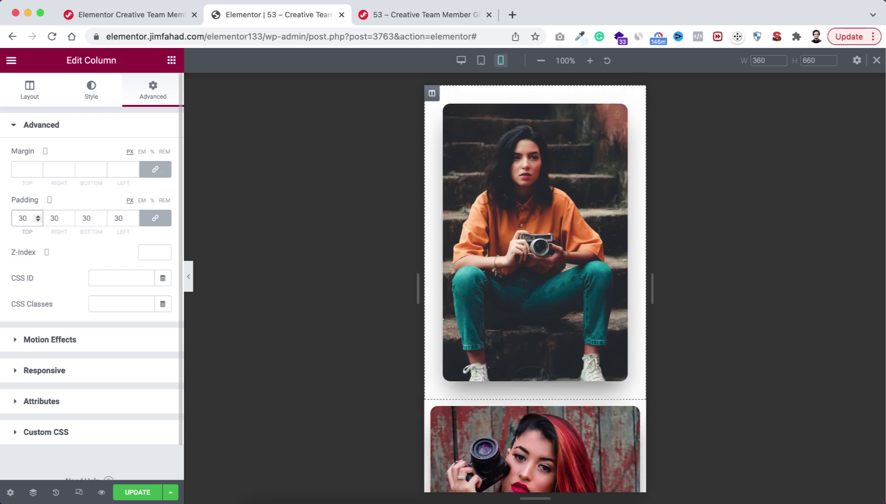
Step: Paste the first column's style onto the other two columns, then return to tablet preview
right_click(432, 93)
click(485, 173)
scroll(509, 344, down, 3)
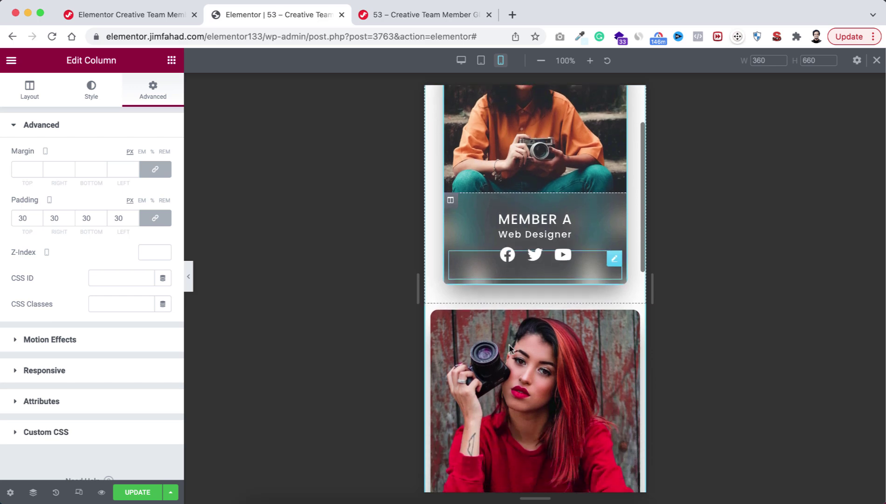
right_click(432, 283)
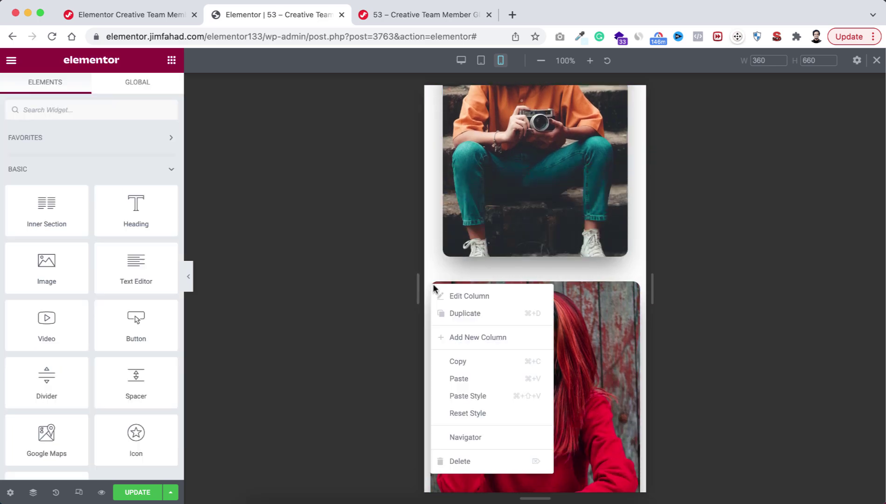
click(496, 395)
scroll(561, 411, down, 3)
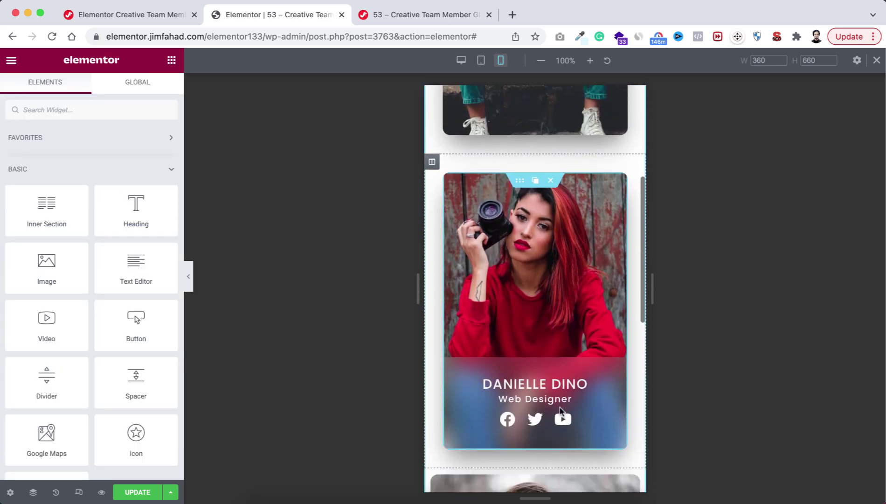
scroll(561, 410, down, 3)
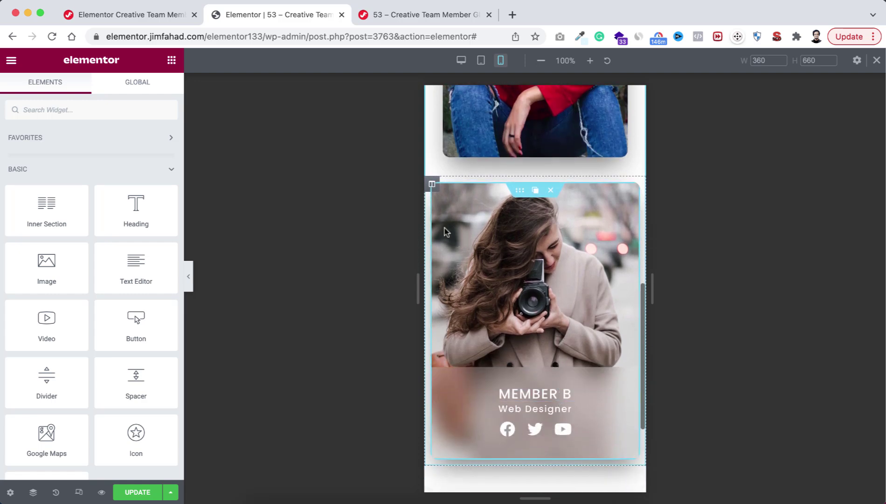
right_click(432, 187)
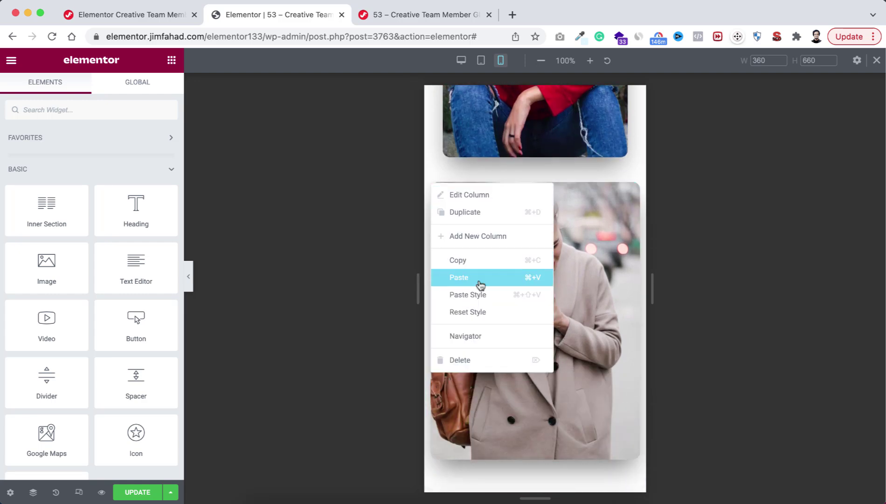
click(478, 294)
scroll(513, 299, down, 1)
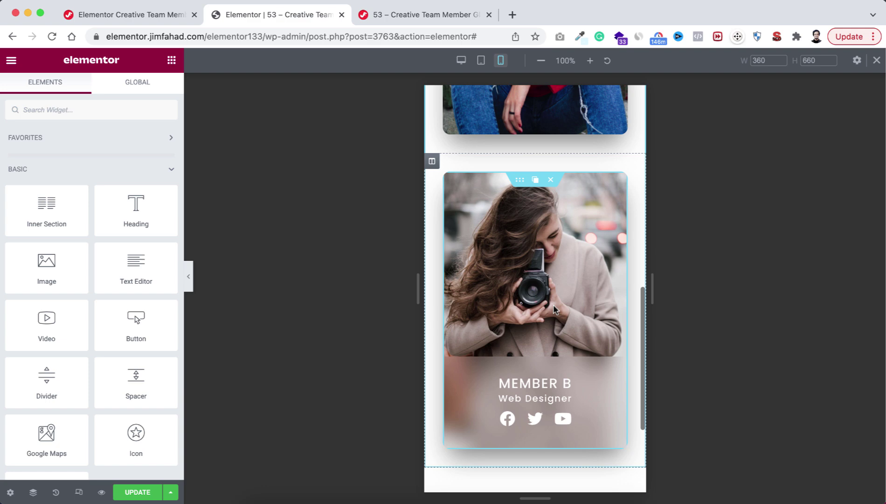
scroll(553, 307, up, 10)
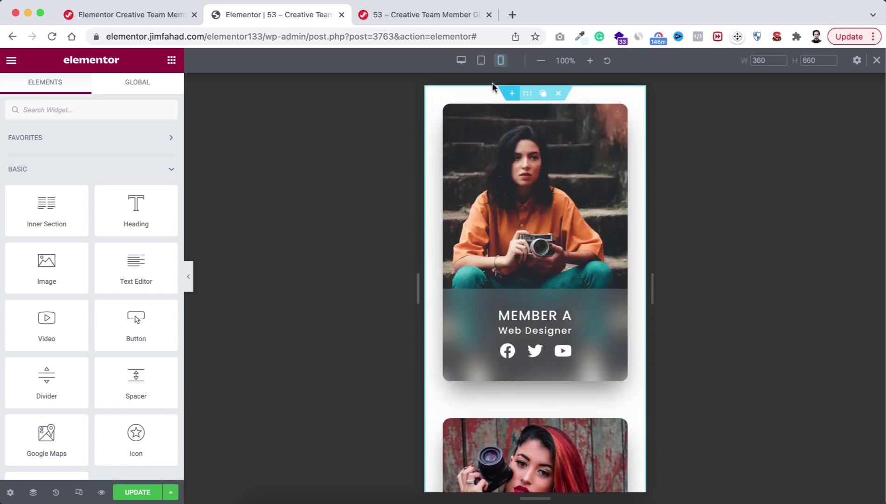
click(481, 60)
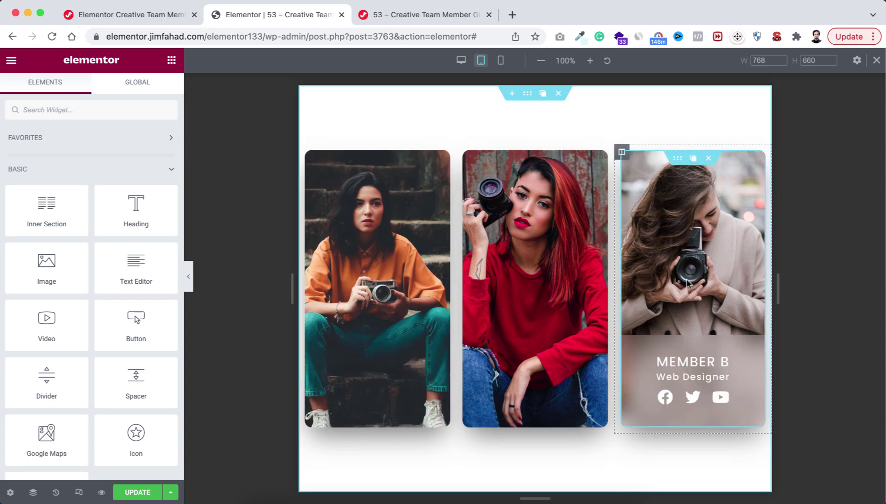
Step: Switch back to the desktop view and close the responsive preview toolbar
click(462, 60)
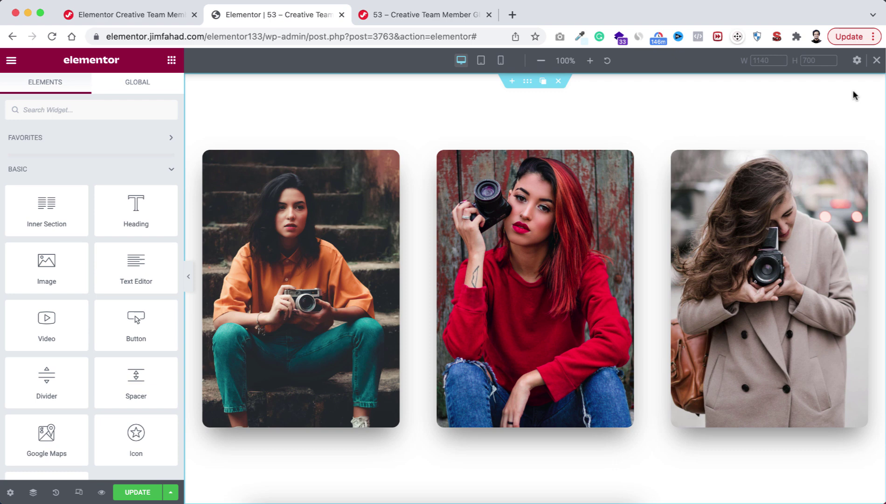
click(877, 62)
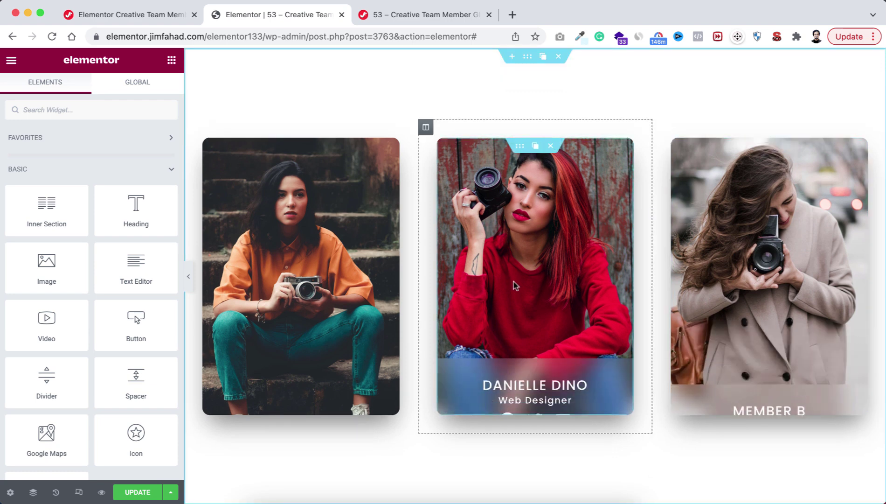